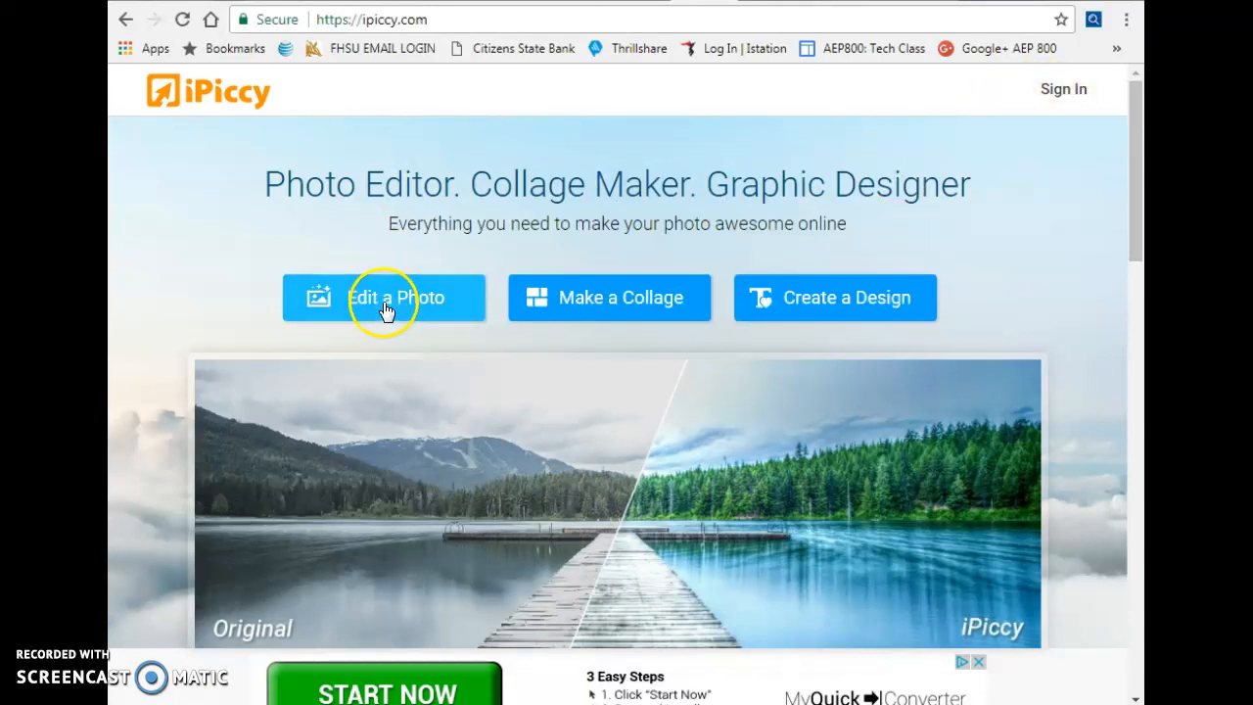
Step: Start the photo editor and open the sample portrait of the woman in the dark jacket
left_click(597, 312)
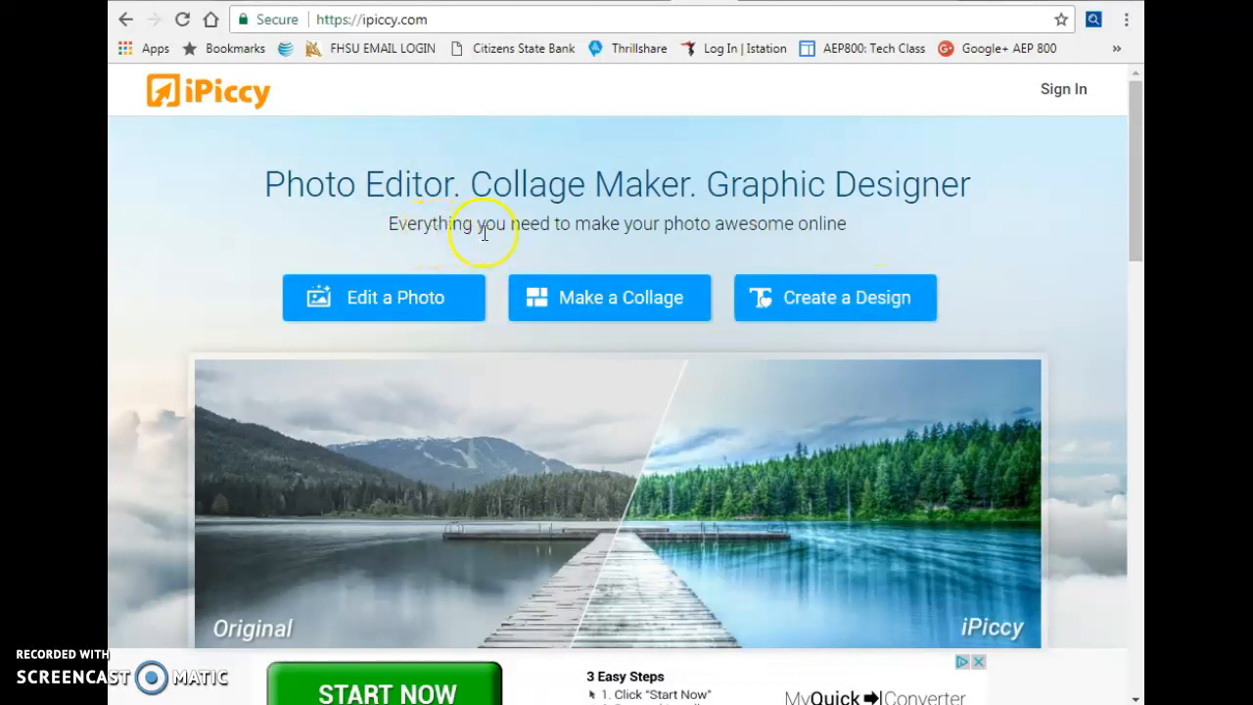
left_click(423, 297)
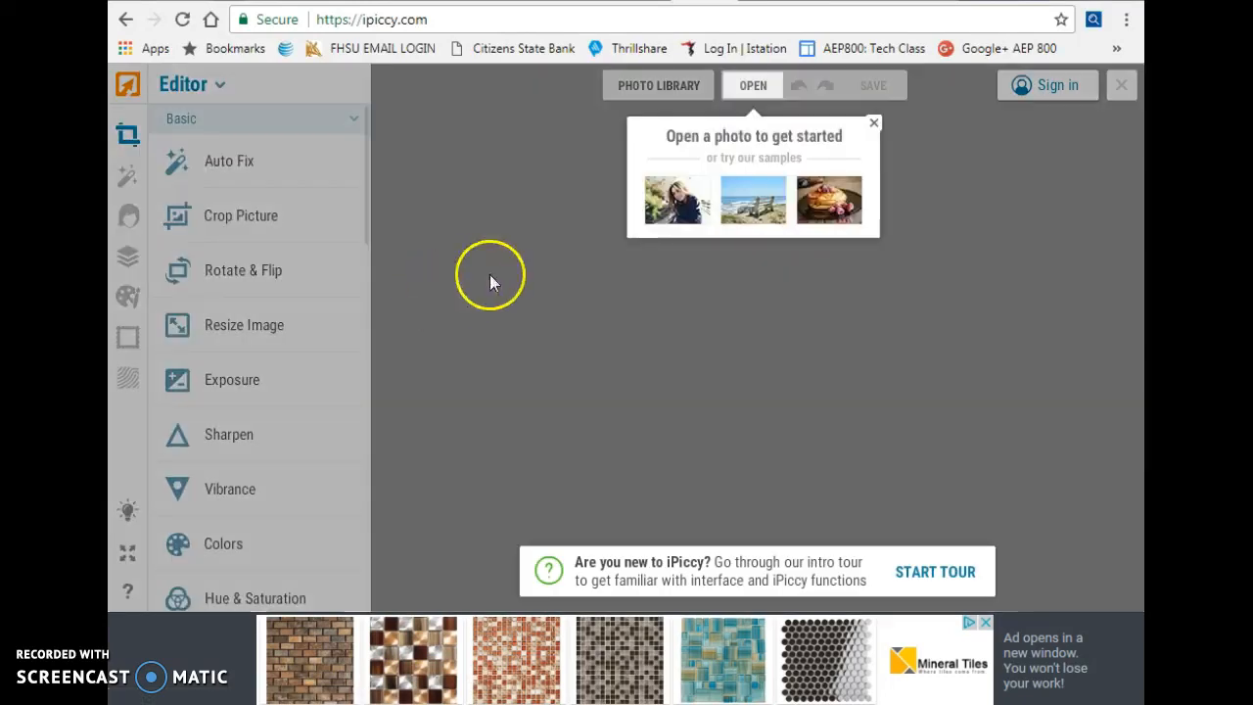
left_click(680, 210)
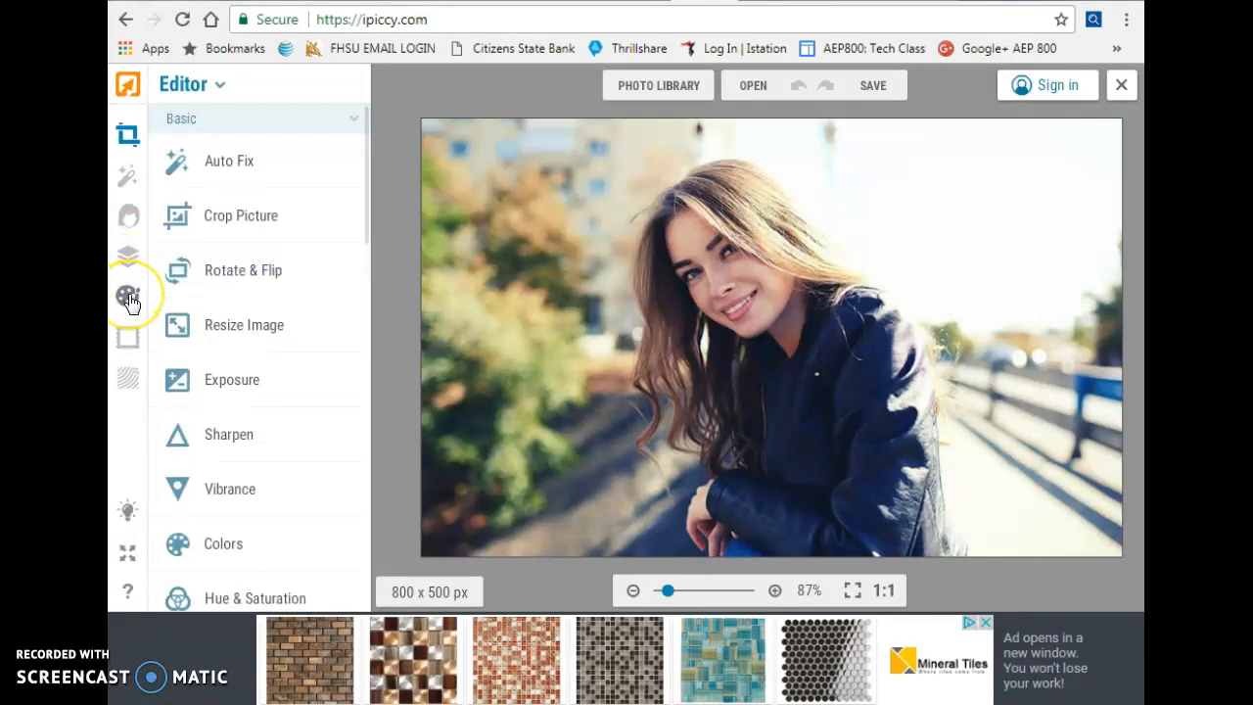
left_click(131, 345)
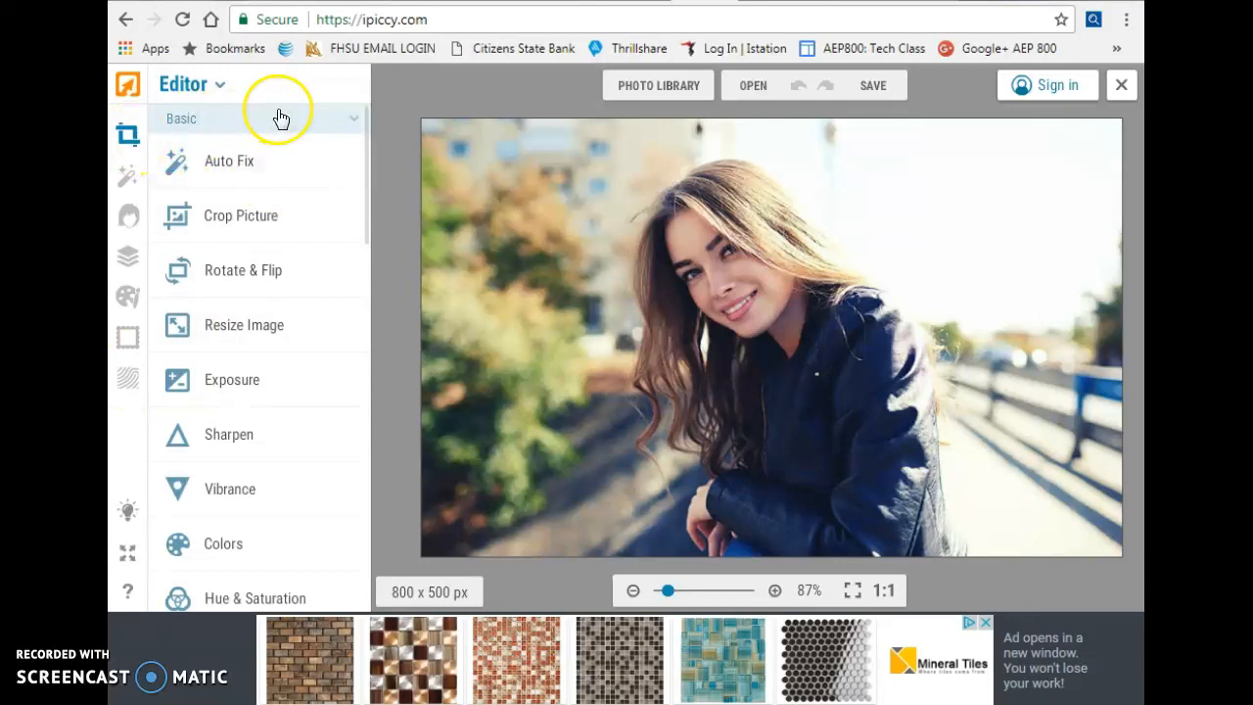
Step: Crop the photo to about 526 x 500 px, keeping its full height around the woman
left_click(245, 221)
left_click(729, 220)
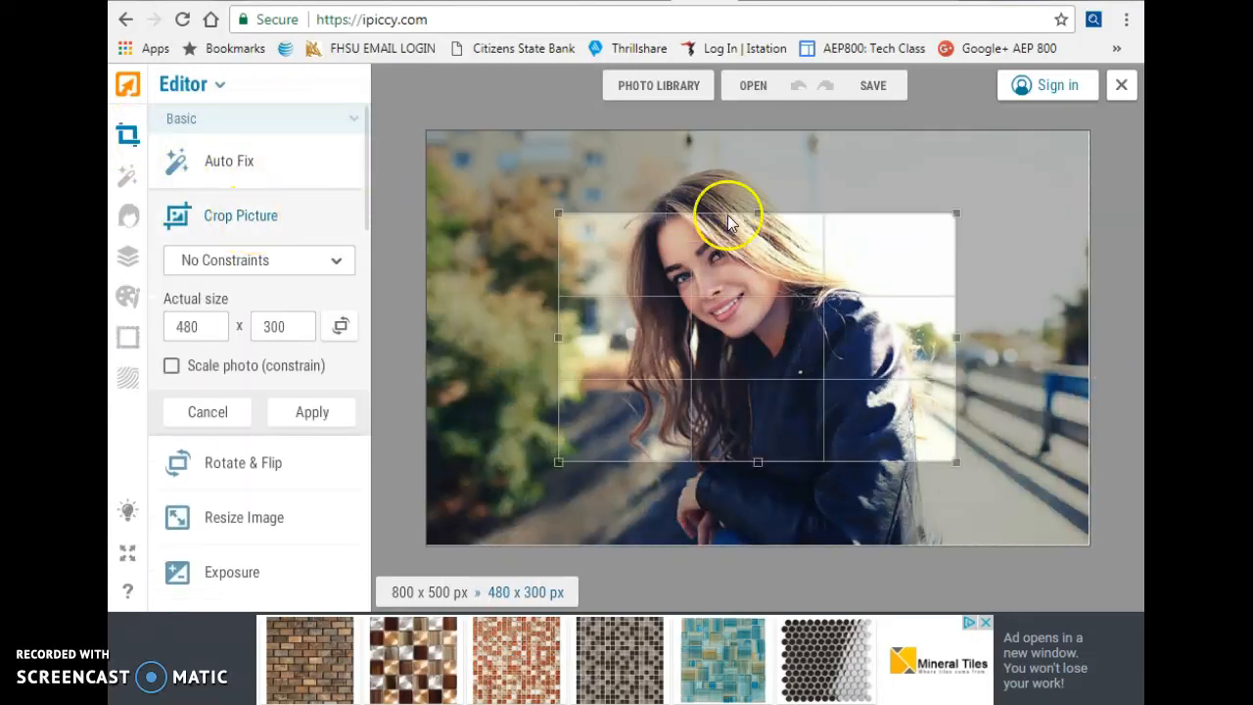
left_click_drag(558, 214, 562, 132)
left_click_drag(954, 460, 996, 545)
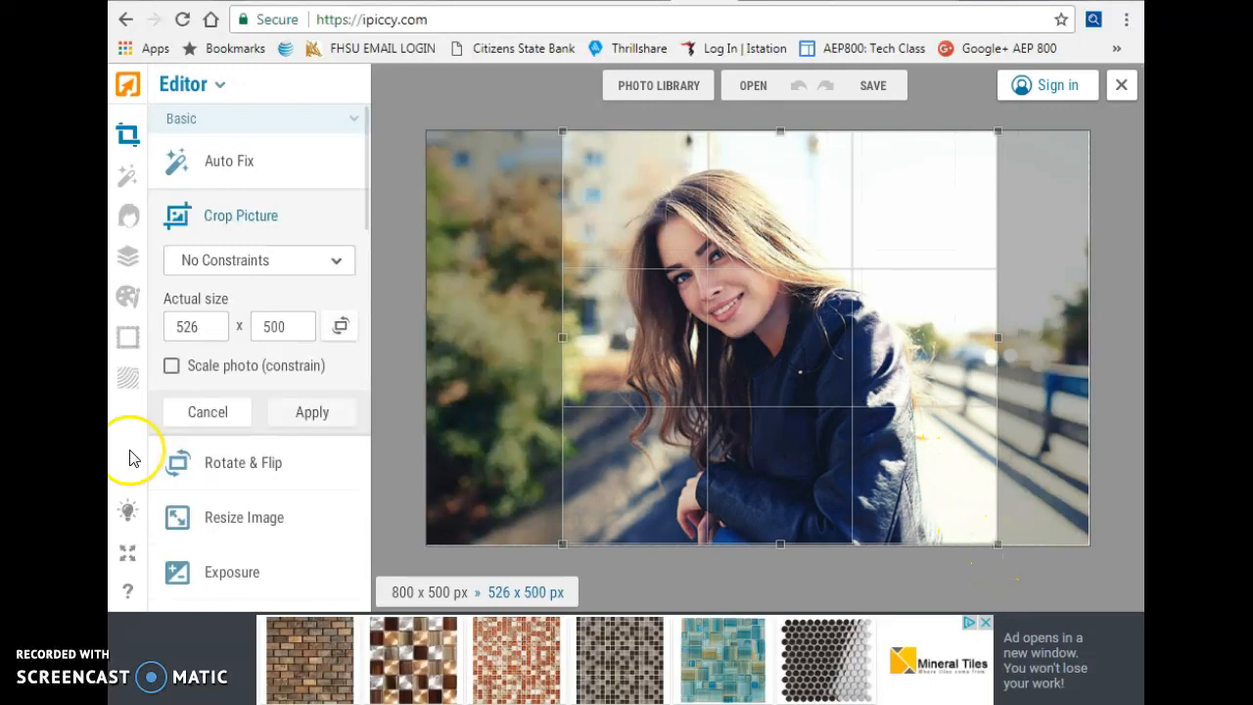
left_click(311, 414)
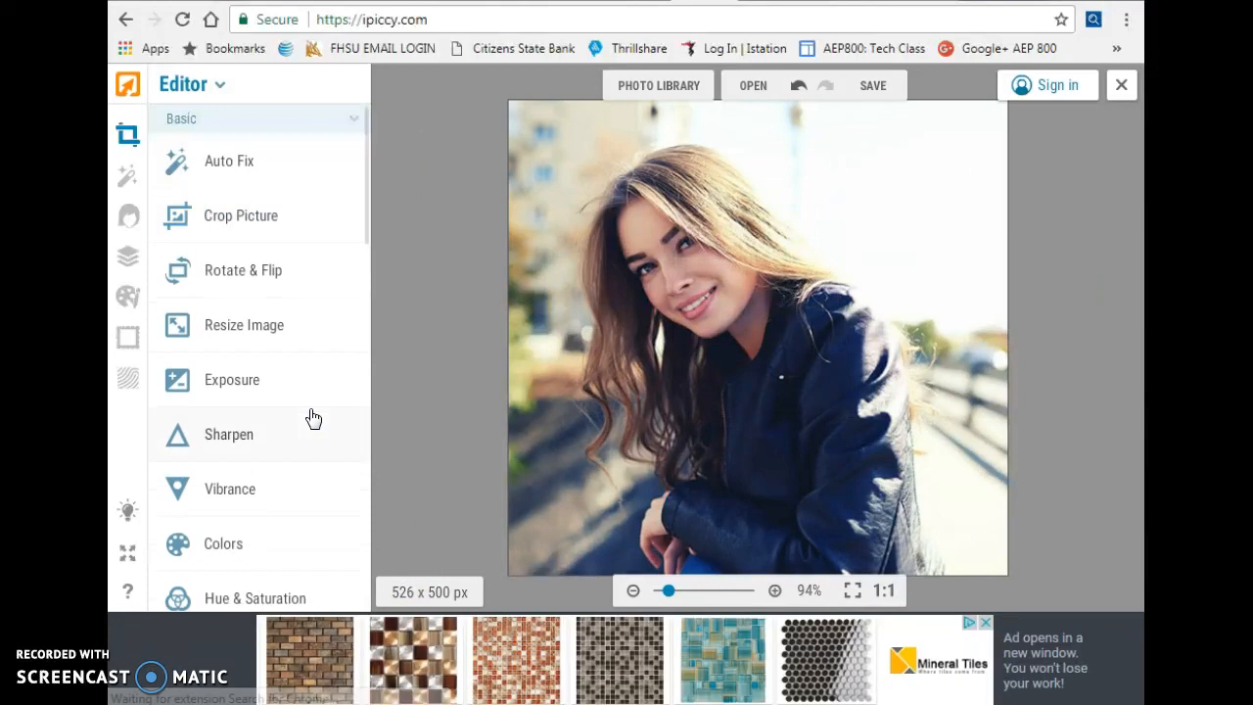
Step: Flip the cropped photo horizontally after trying the rotations in both directions, and apply the change
left_click(268, 280)
left_click(186, 325)
left_click(235, 319)
left_click(282, 319)
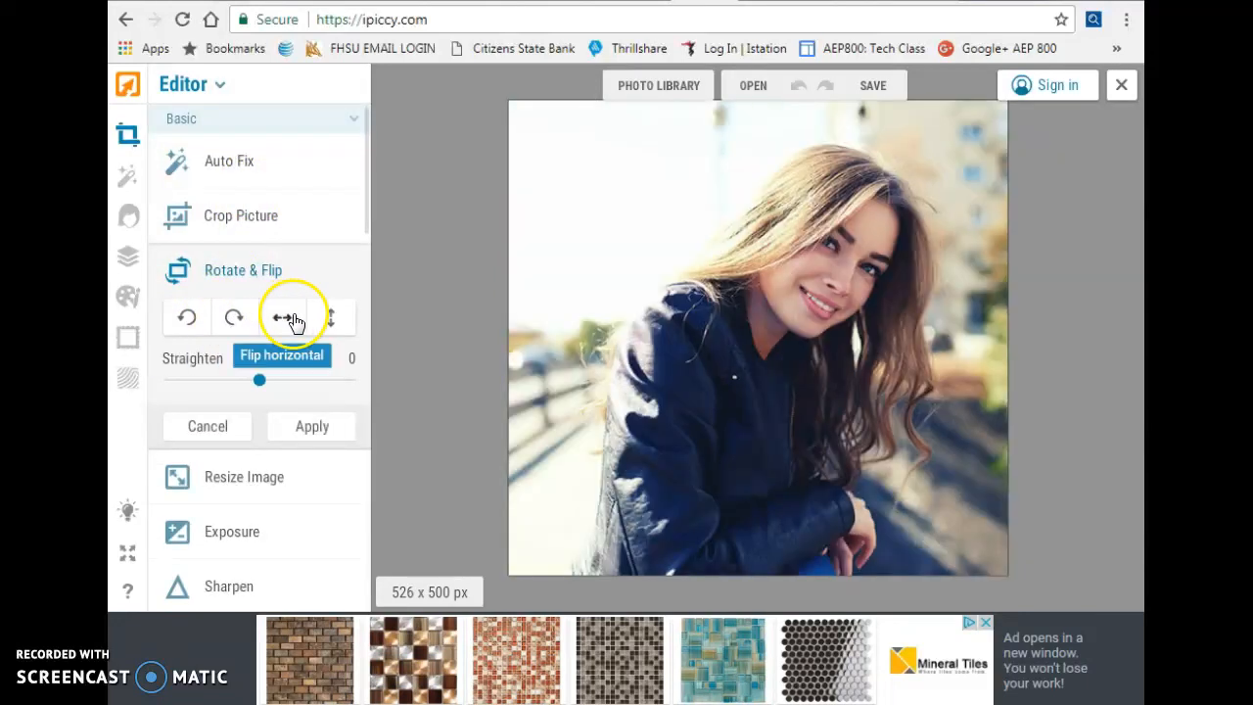
left_click(309, 429)
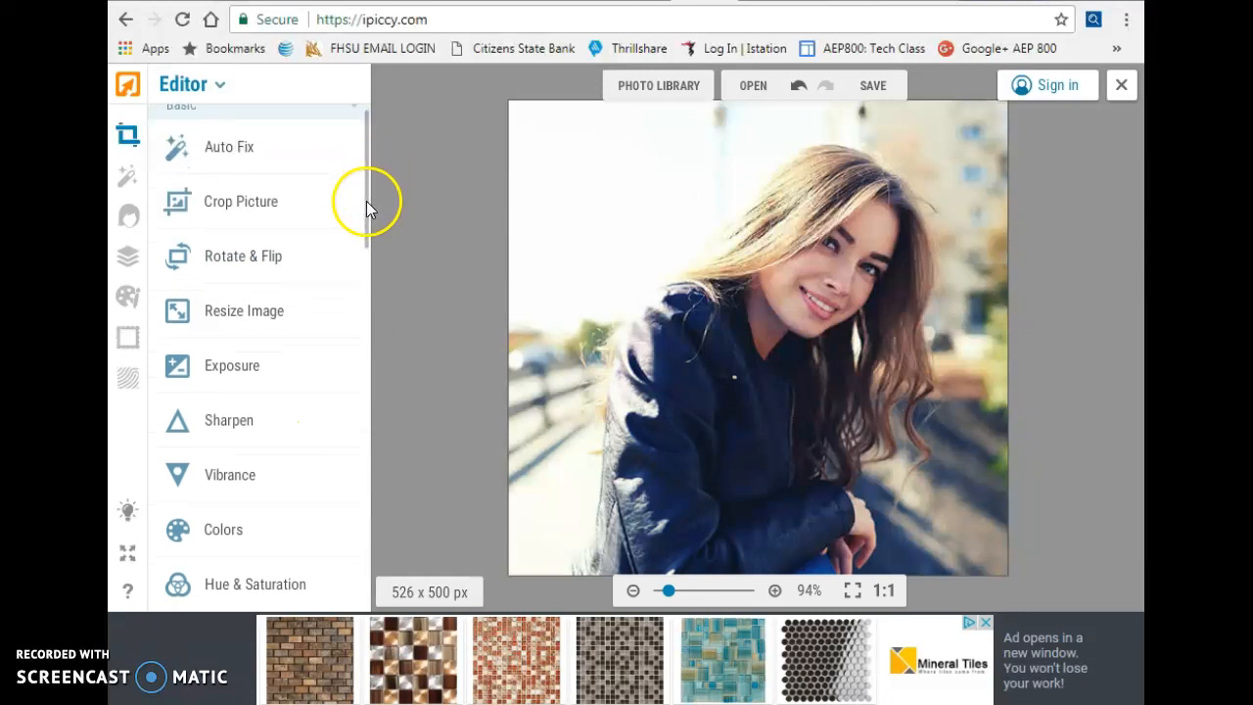
Step: Apply the Sepia effect to the whole photo with its default tone and 0% fade
left_click(125, 179)
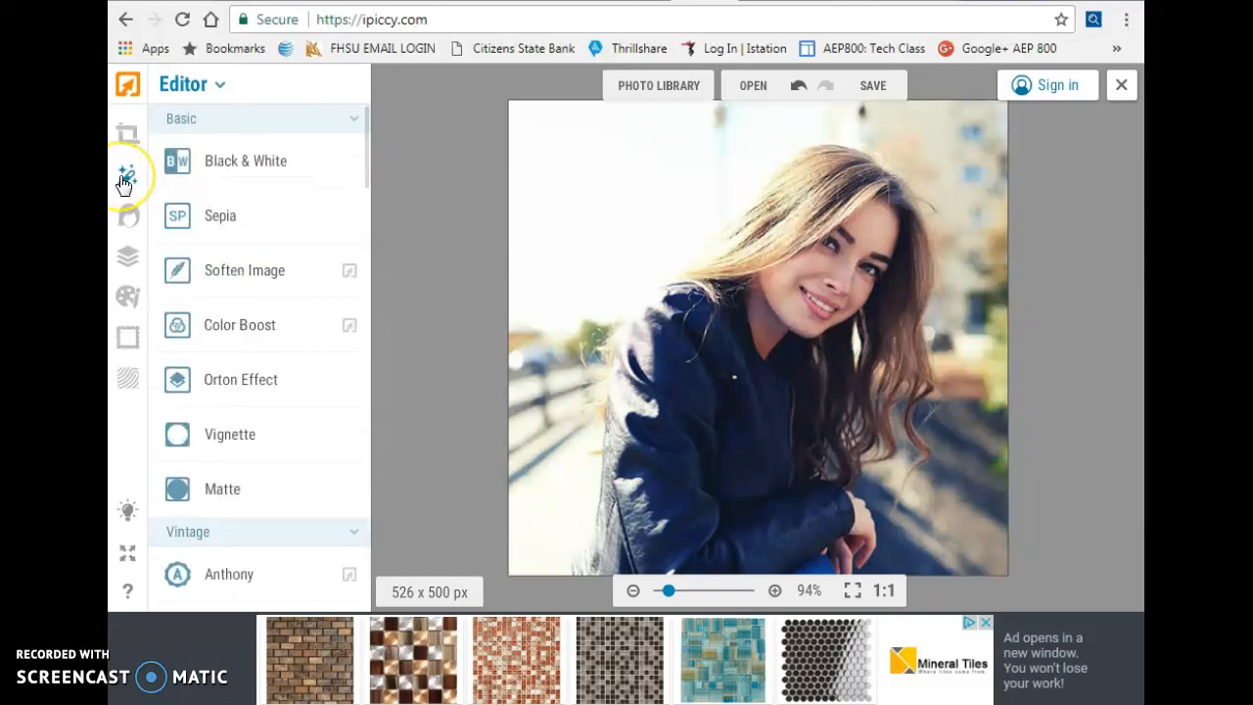
left_click(258, 224)
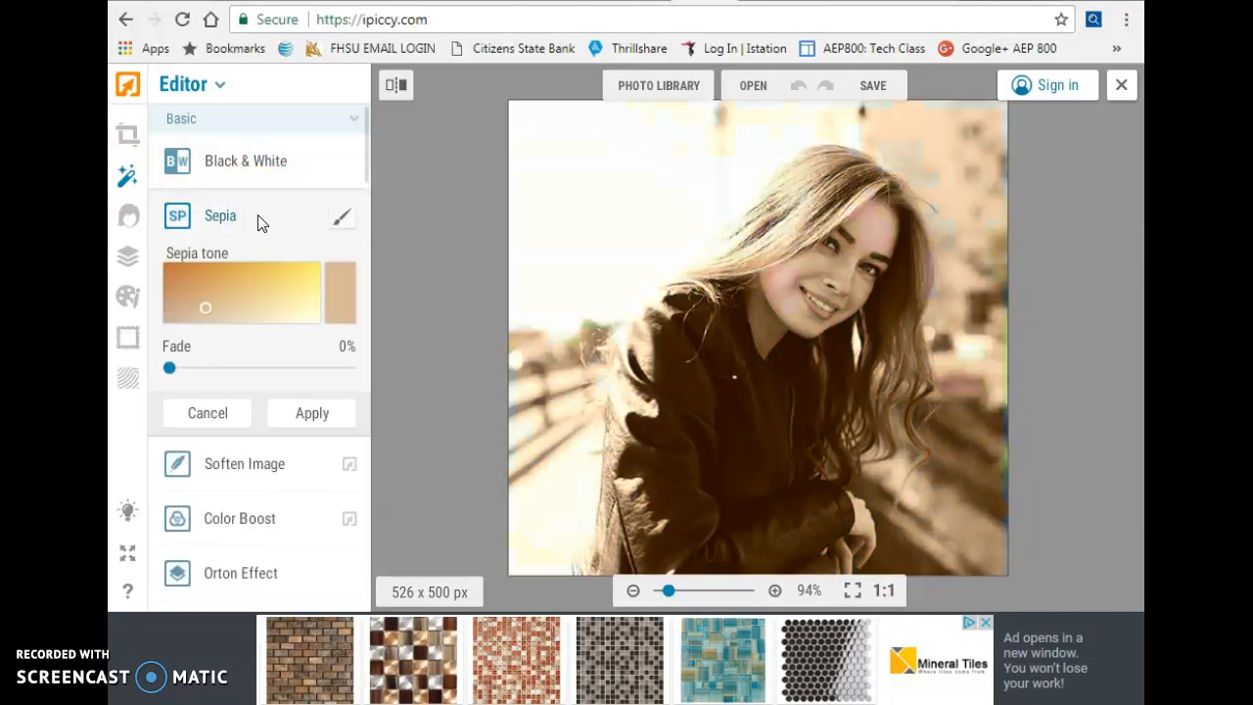
left_click(290, 423)
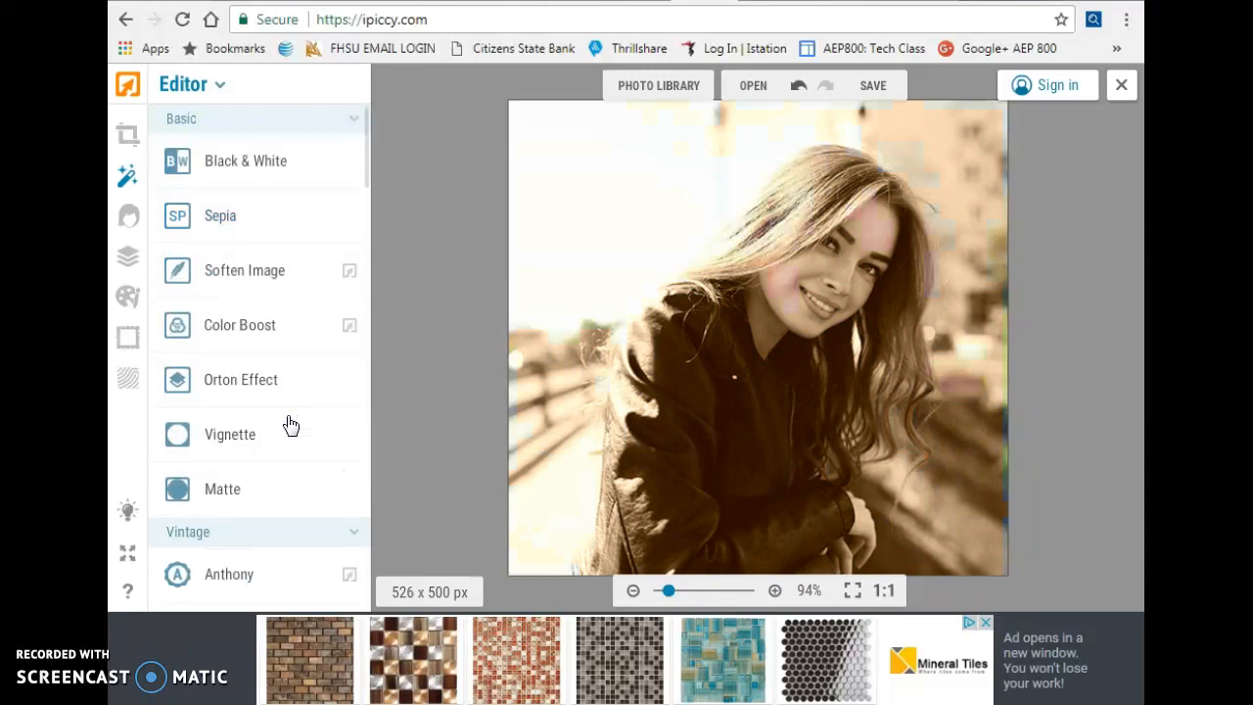
Step: Apply a Vignette effect with a light blue color filter, size 59 and strength 71
left_click(235, 435)
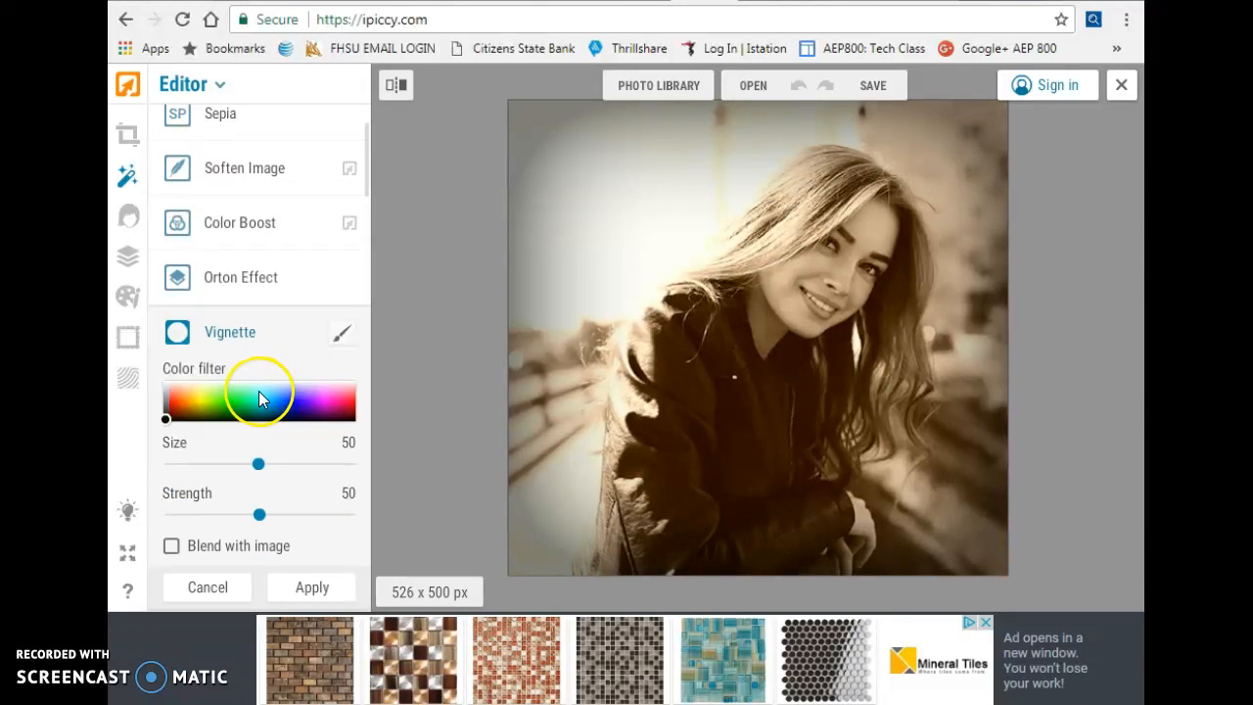
left_click(259, 389)
left_click(273, 393)
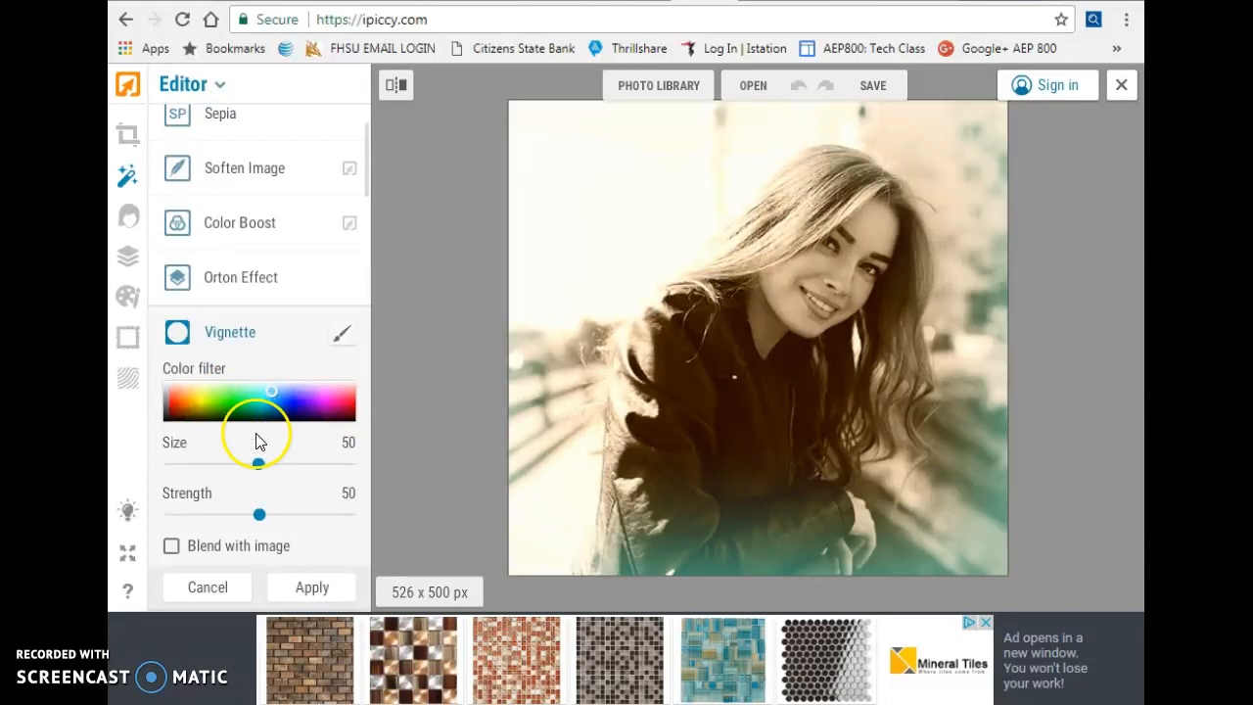
mouse_move(258, 467)
left_mouse_down()
mouse_move(294, 472)
mouse_move(276, 470)
left_mouse_up()
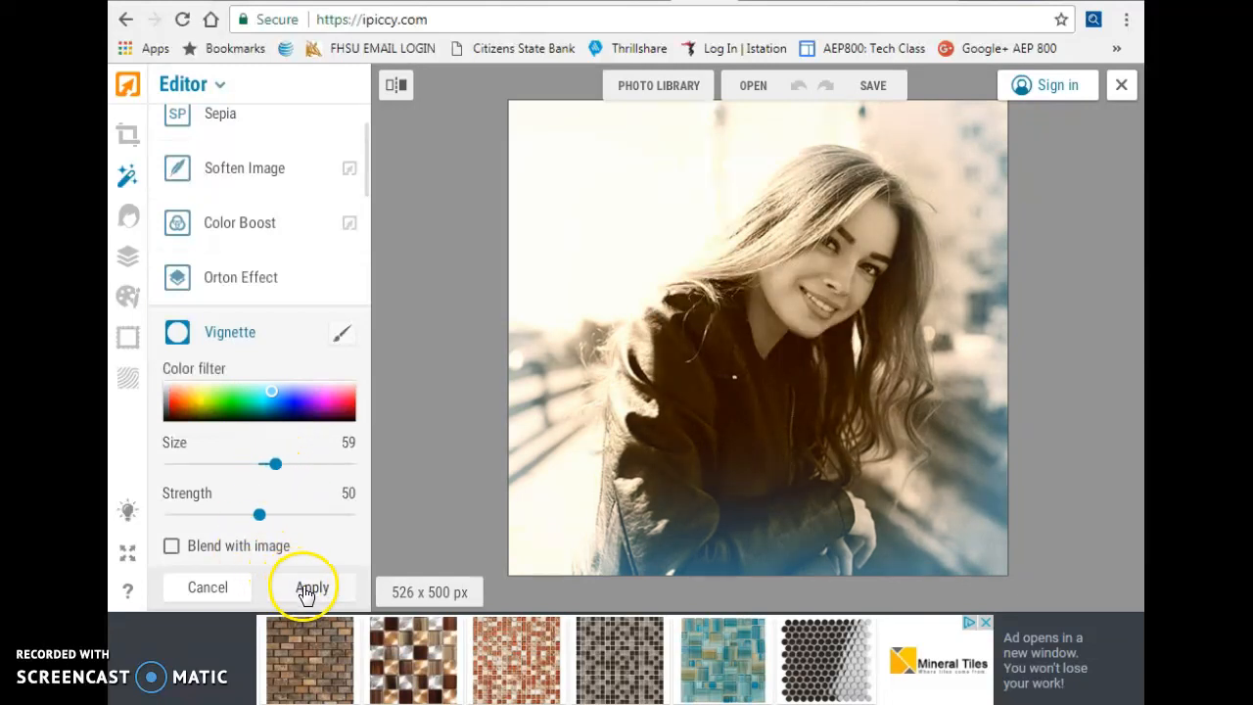
left_click_drag(262, 517, 298, 515)
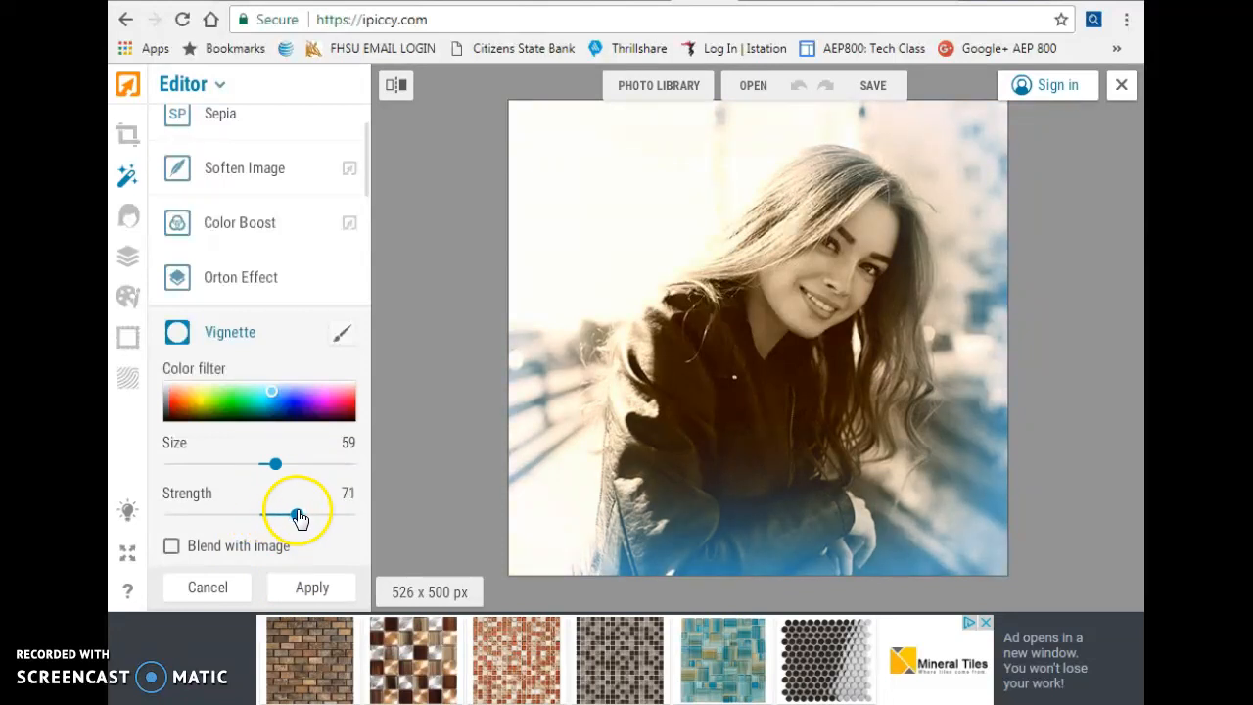
left_click(312, 587)
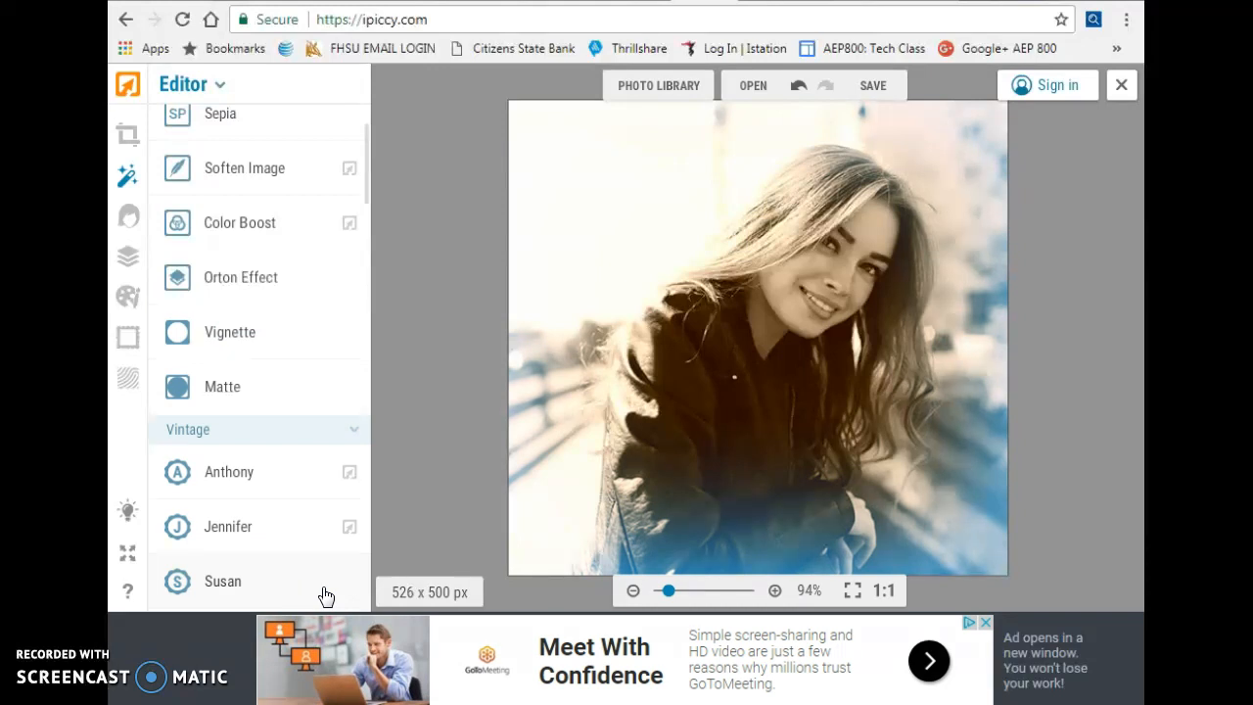
Step: Brush peach Blush onto the woman's cheeks with brush size 14 and 20% fade, and apply it
left_click(131, 223)
left_click(289, 159)
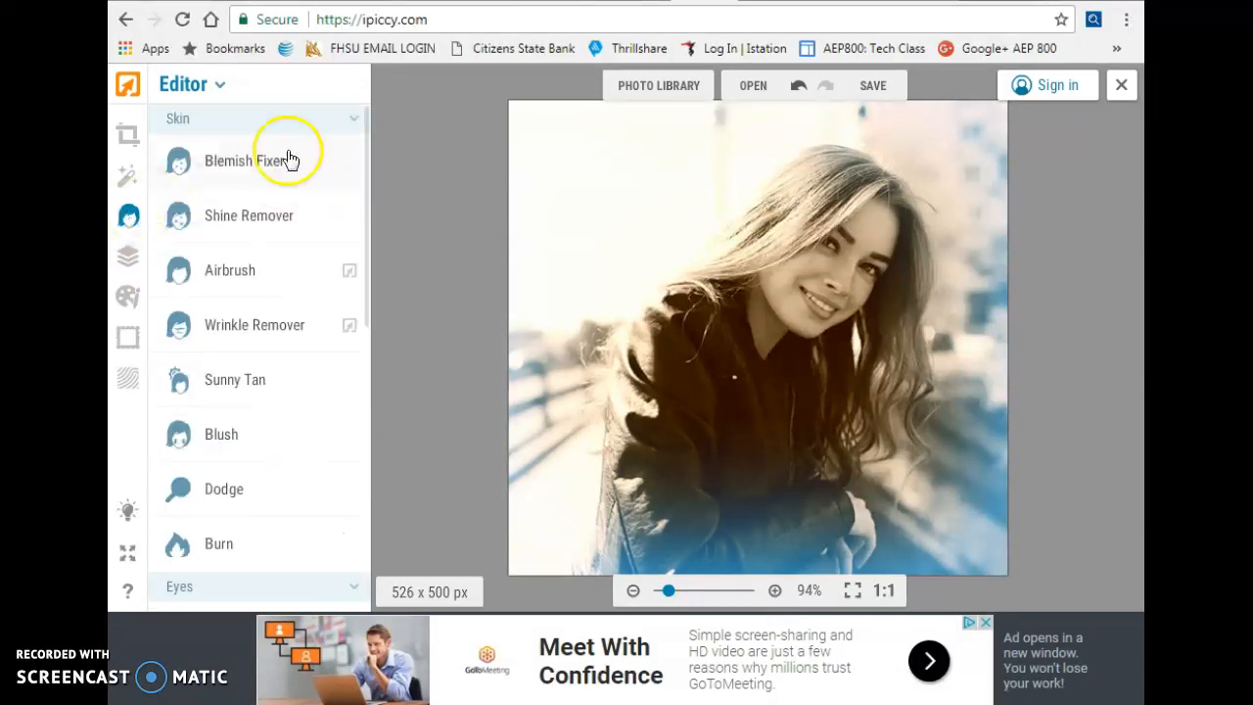
left_click(240, 451)
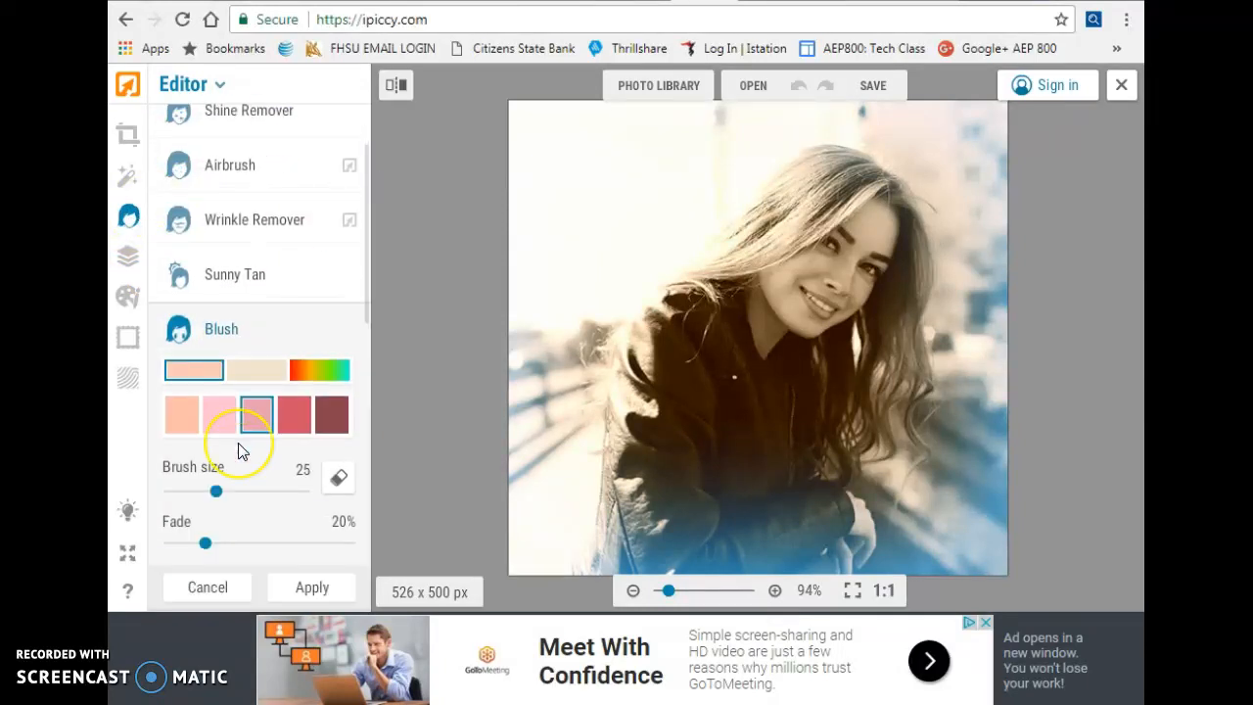
left_click(214, 492)
mouse_move(215, 492)
left_mouse_down()
mouse_move(151, 462)
mouse_move(218, 490)
mouse_move(194, 499)
left_mouse_up()
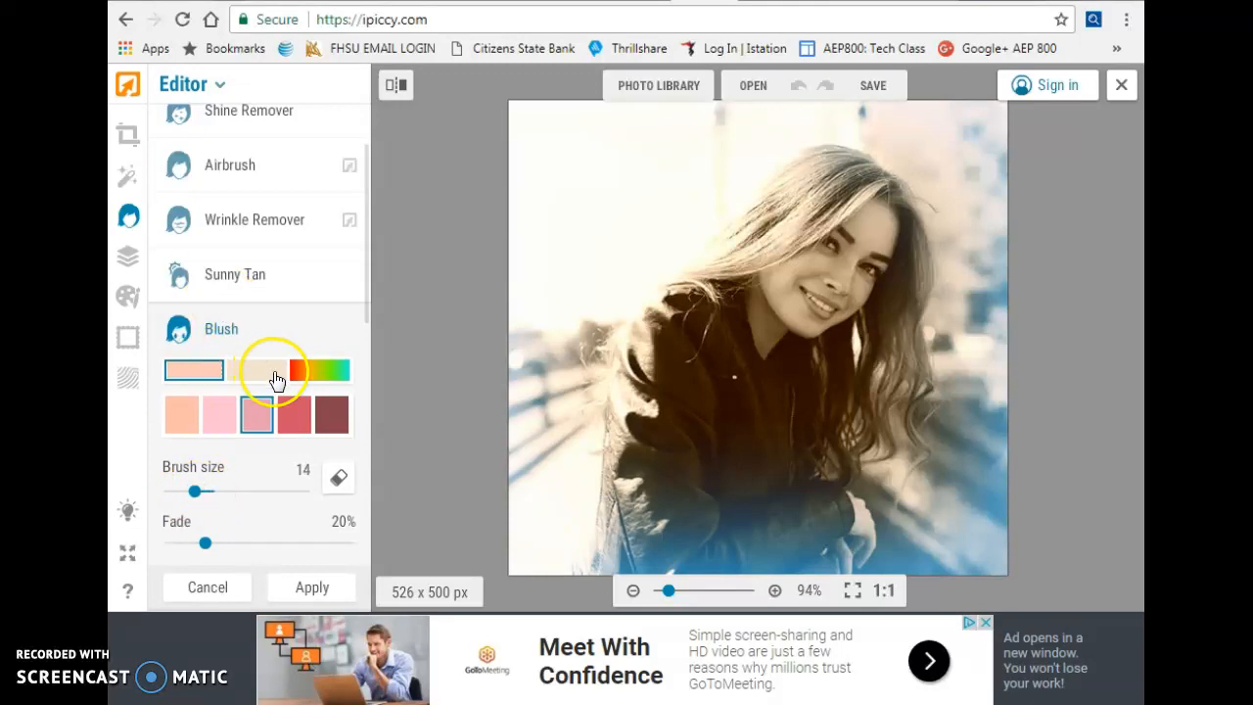
left_click(181, 416)
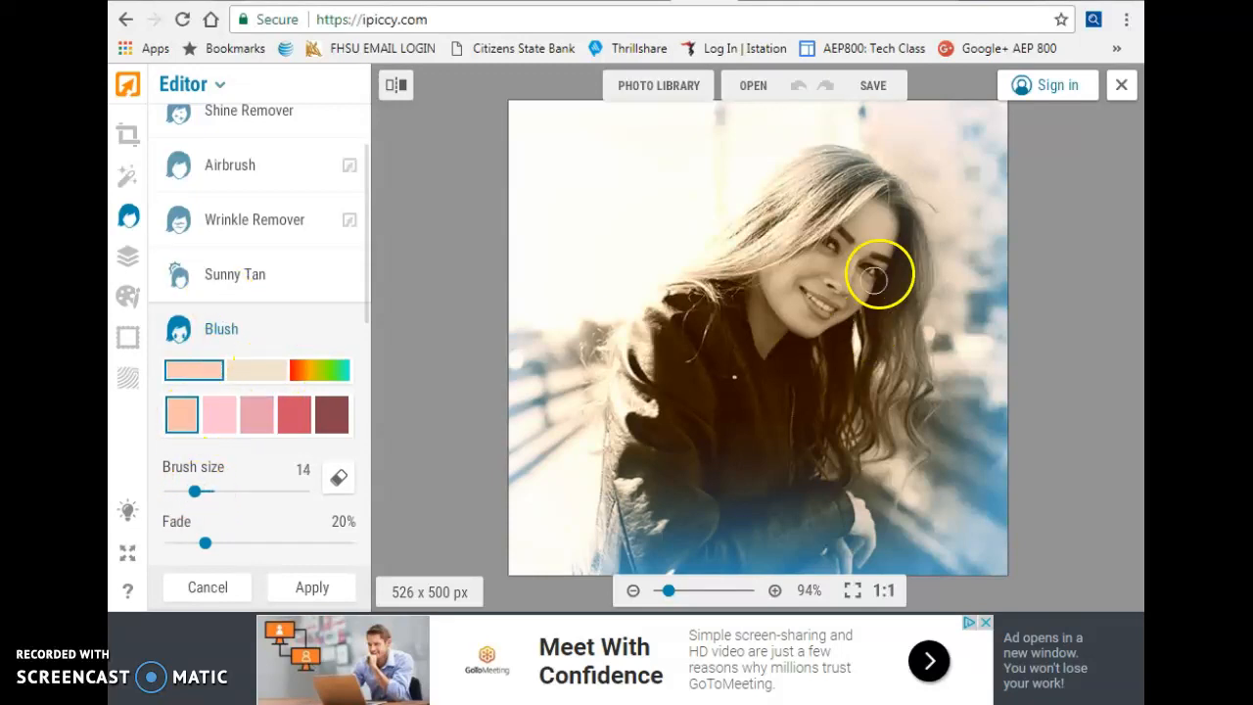
mouse_move(774, 284)
left_mouse_down()
mouse_move(811, 264)
mouse_move(861, 283)
mouse_move(863, 299)
left_mouse_up()
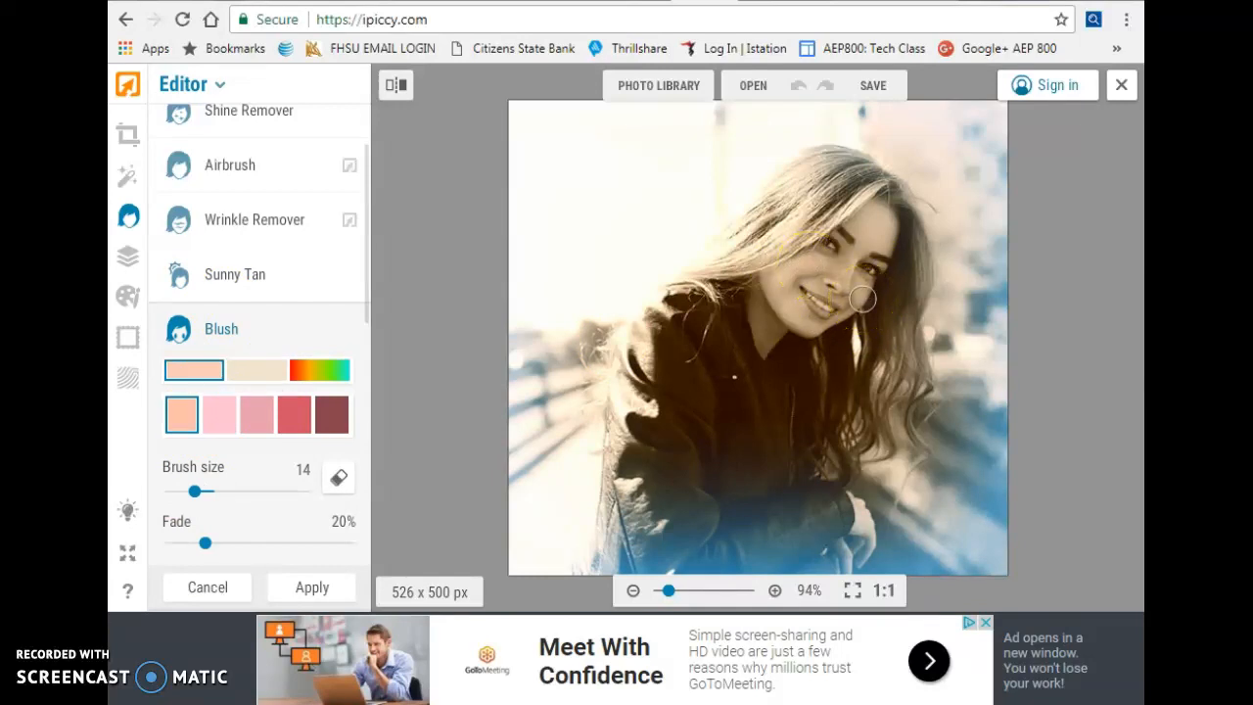
left_click(311, 587)
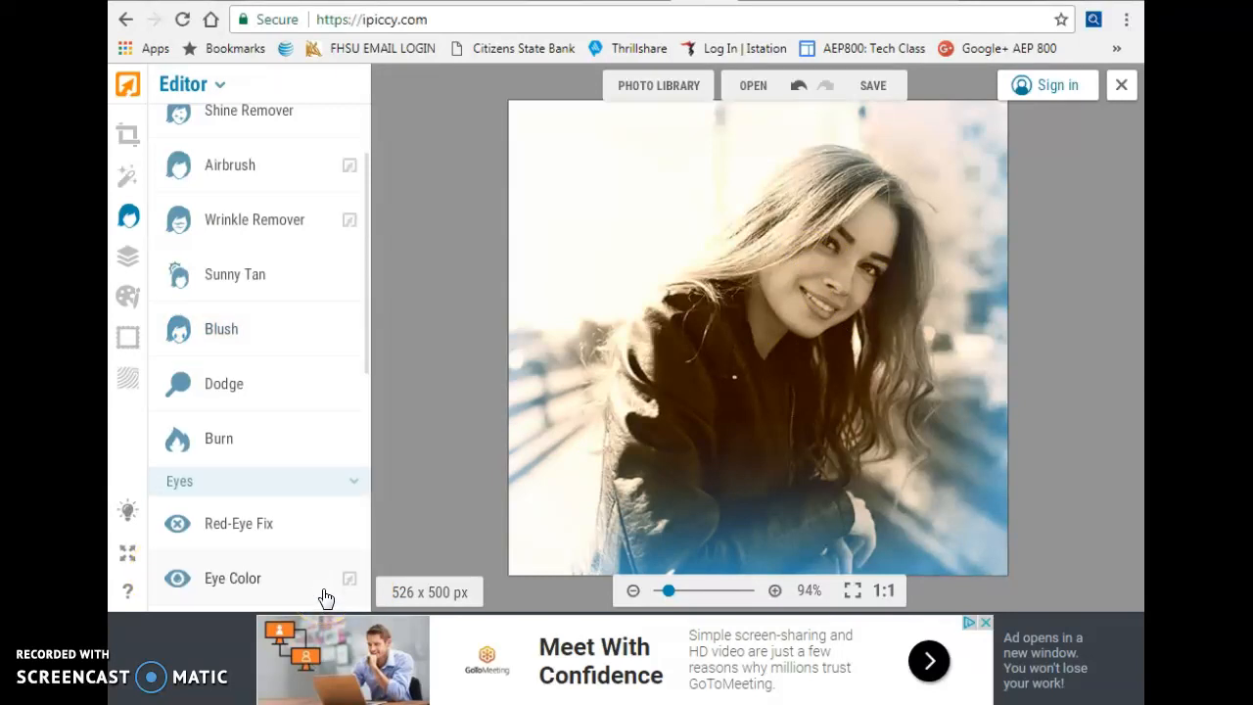
left_click(137, 259)
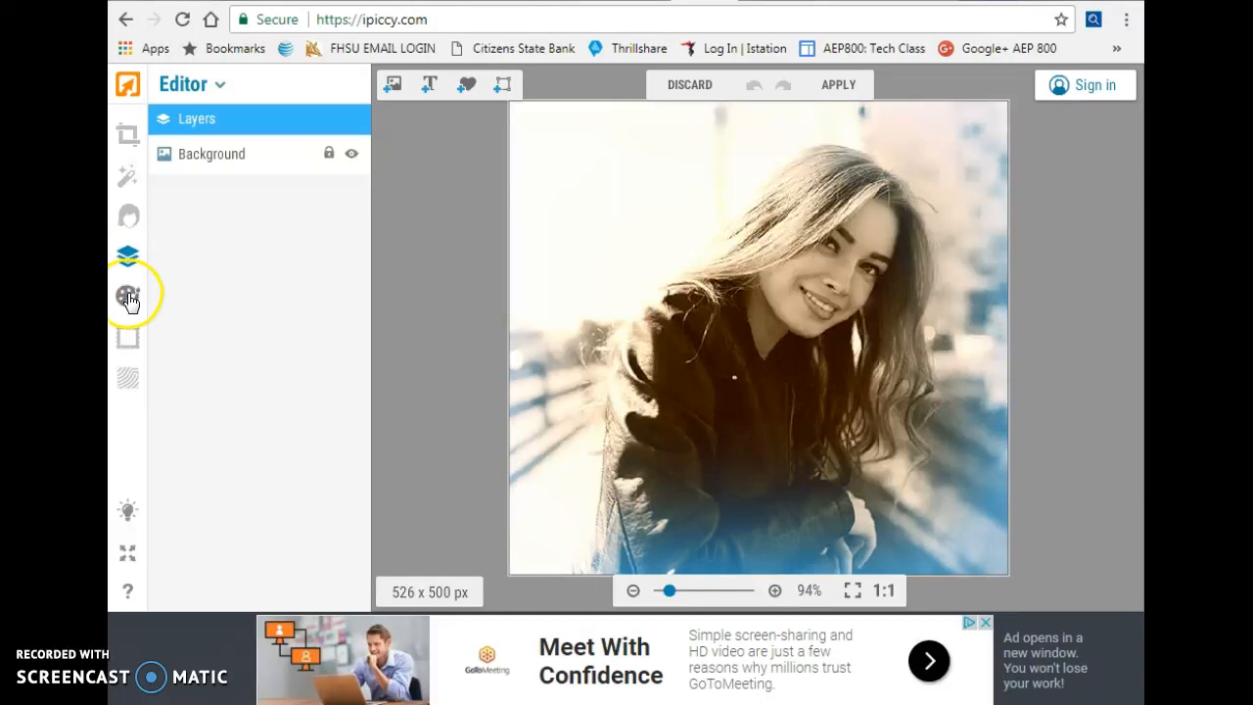
left_click(128, 298)
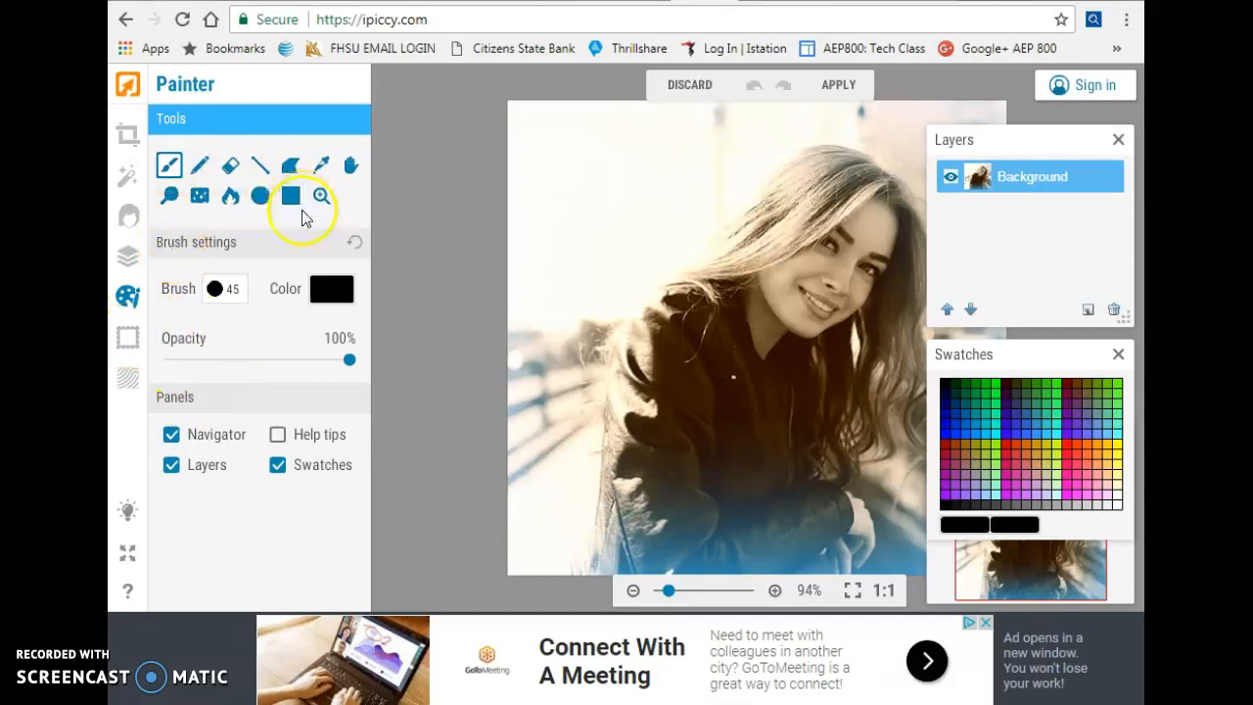
Step: Preview the Basic Border and Museum Matte frames on the photo and discard both
left_click(128, 336)
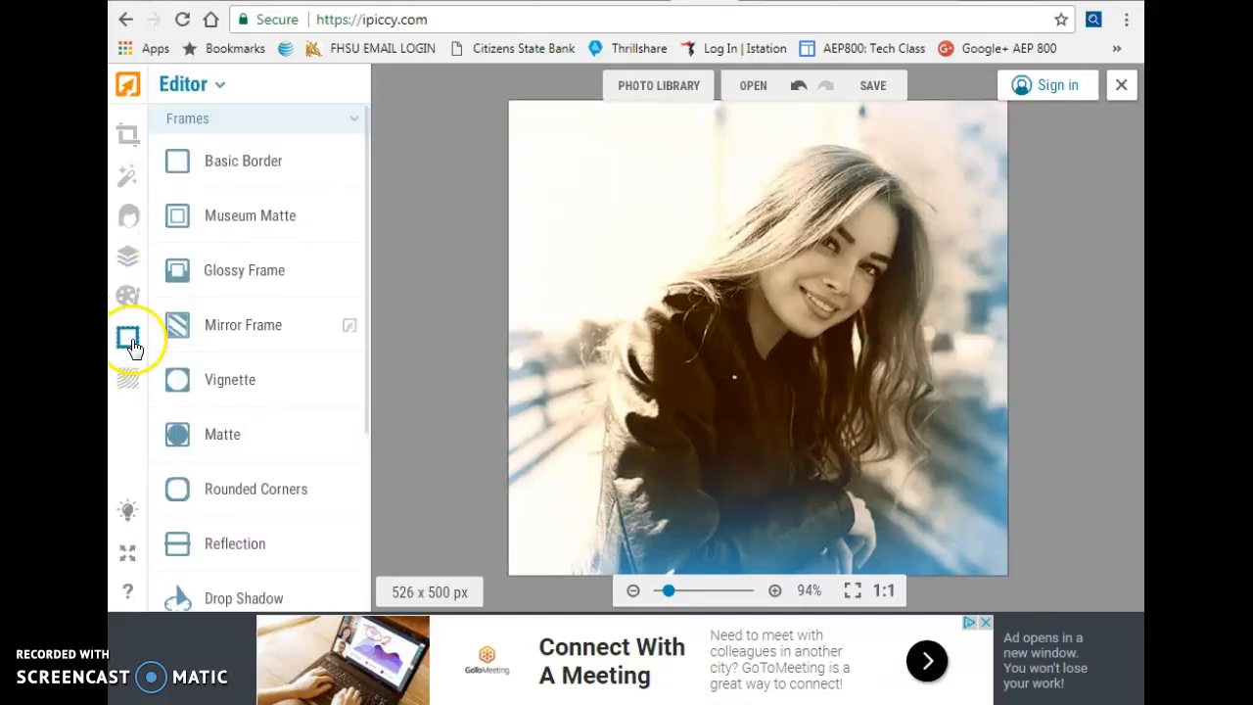
left_click(291, 182)
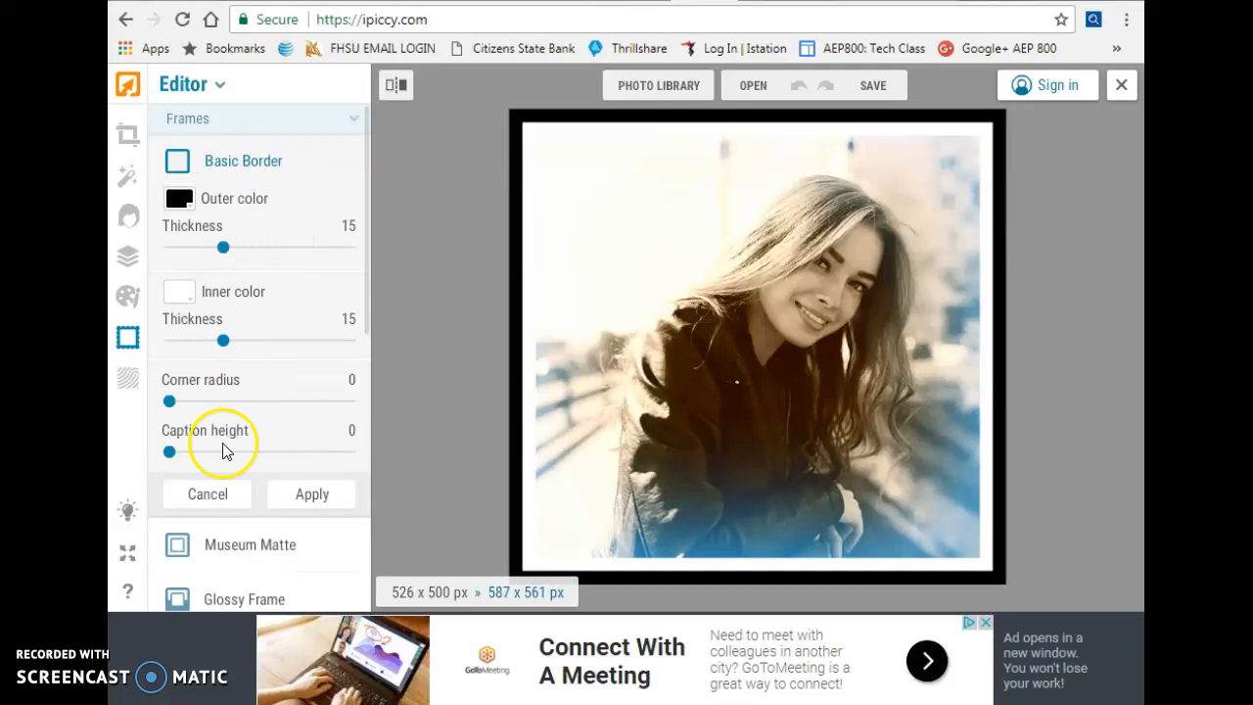
left_click(210, 495)
left_click(228, 217)
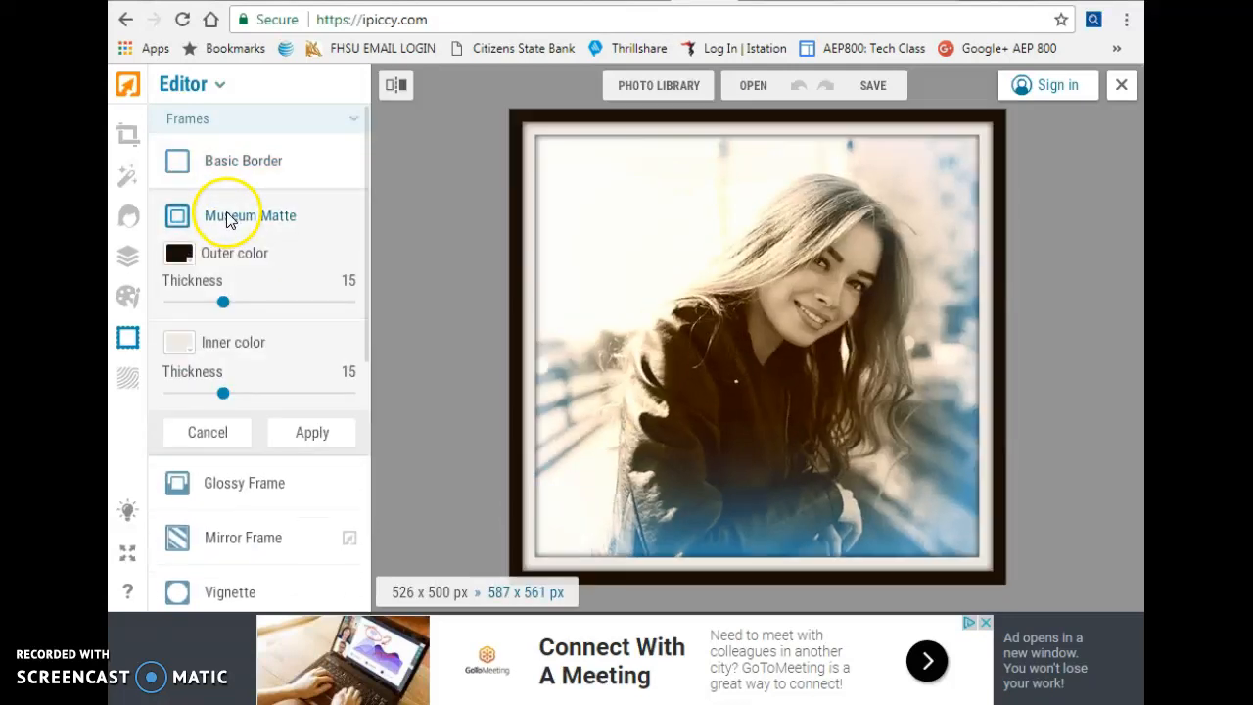
left_click(221, 434)
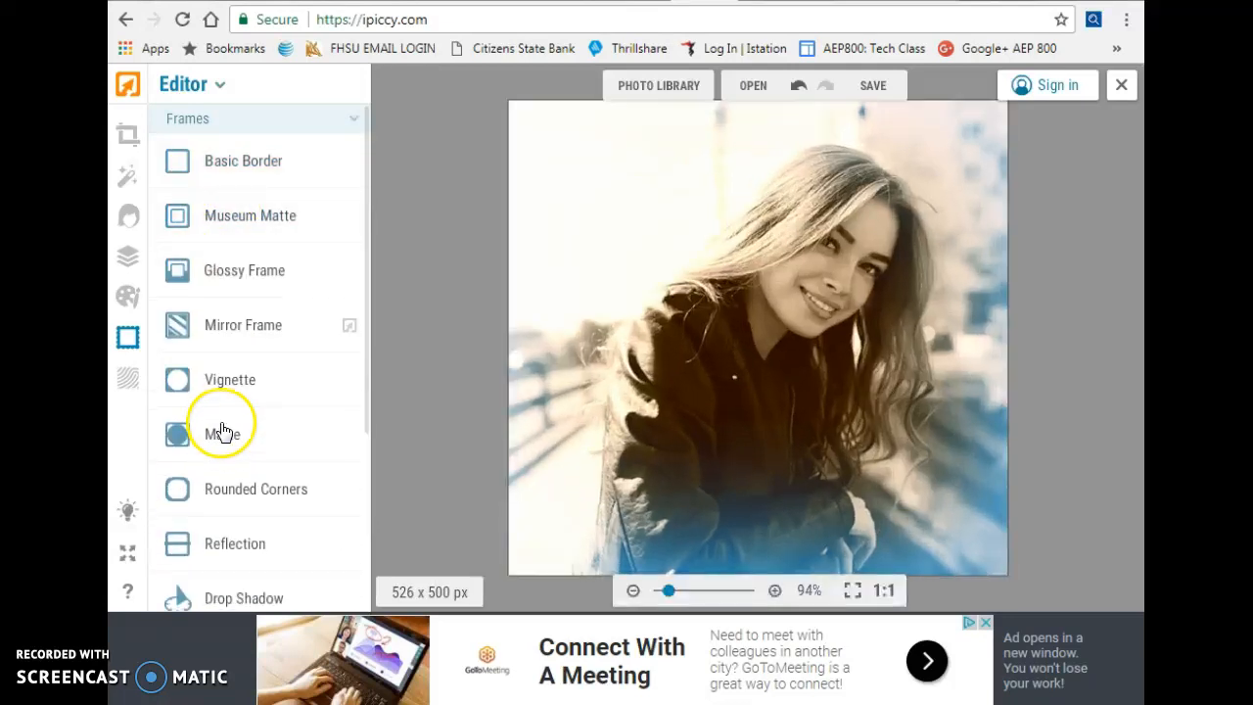
Step: Try a Glossy Frame with a green outer border around the photo and discard it
left_click(244, 274)
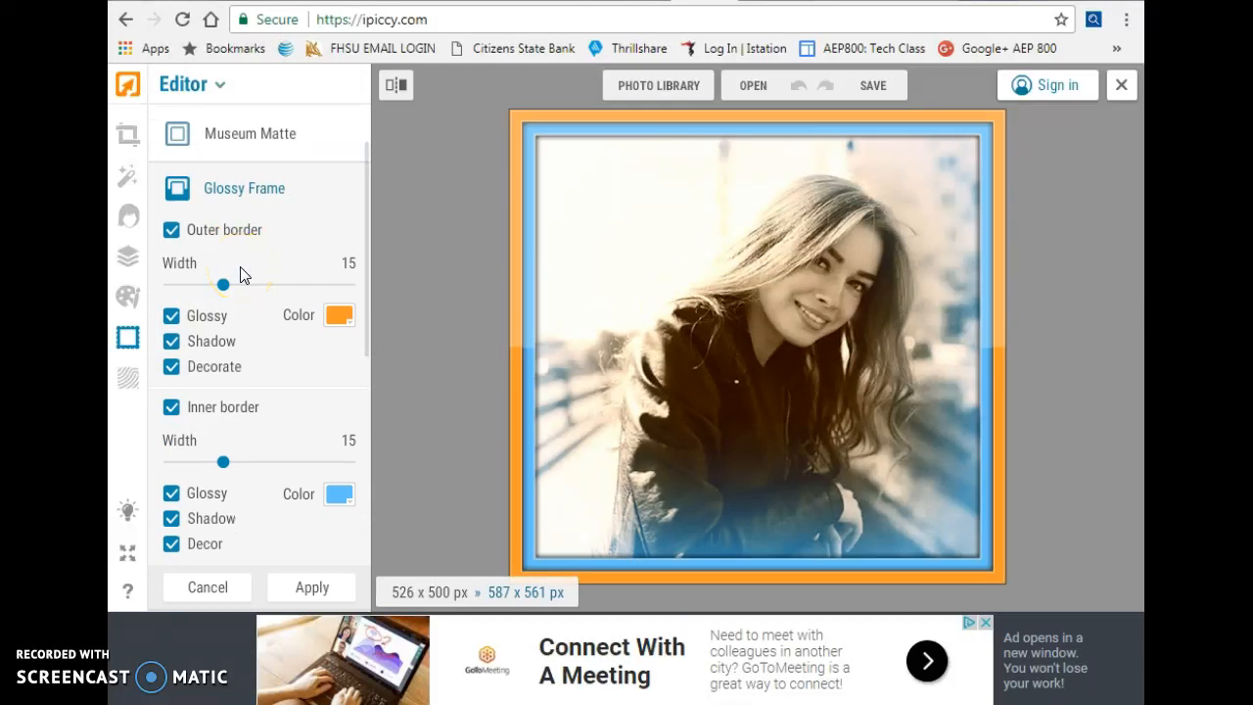
left_click(350, 324)
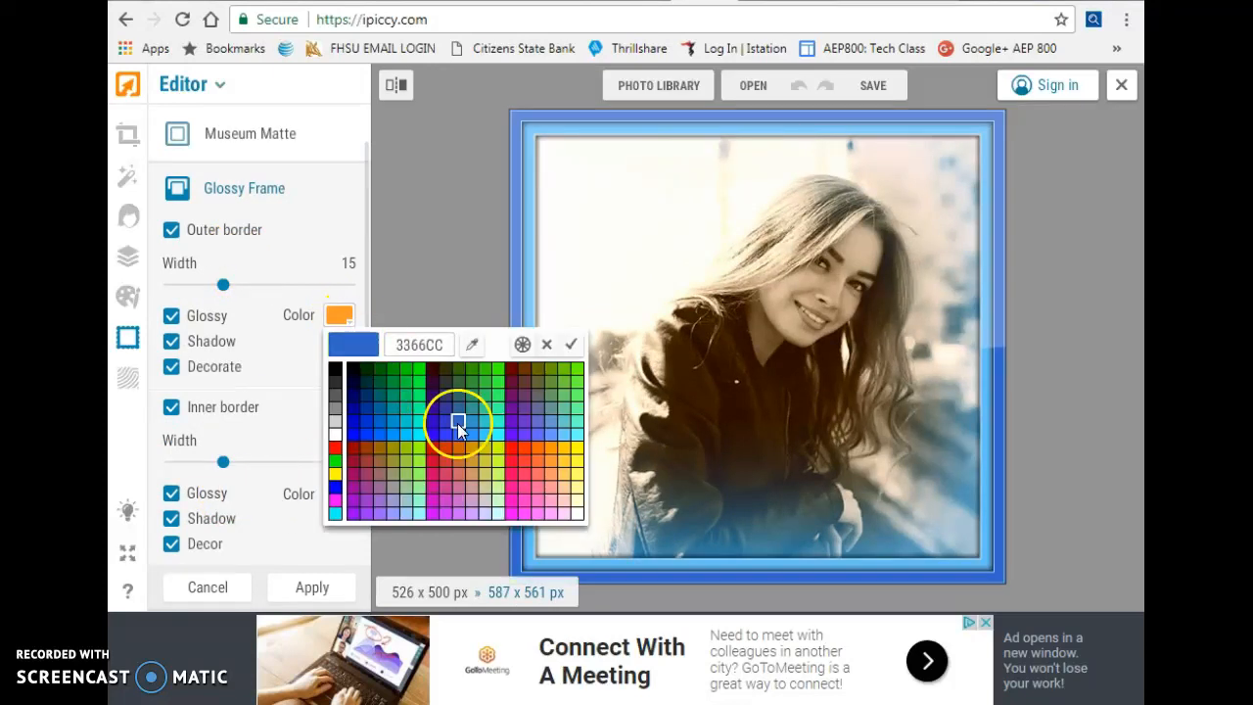
left_click(494, 407)
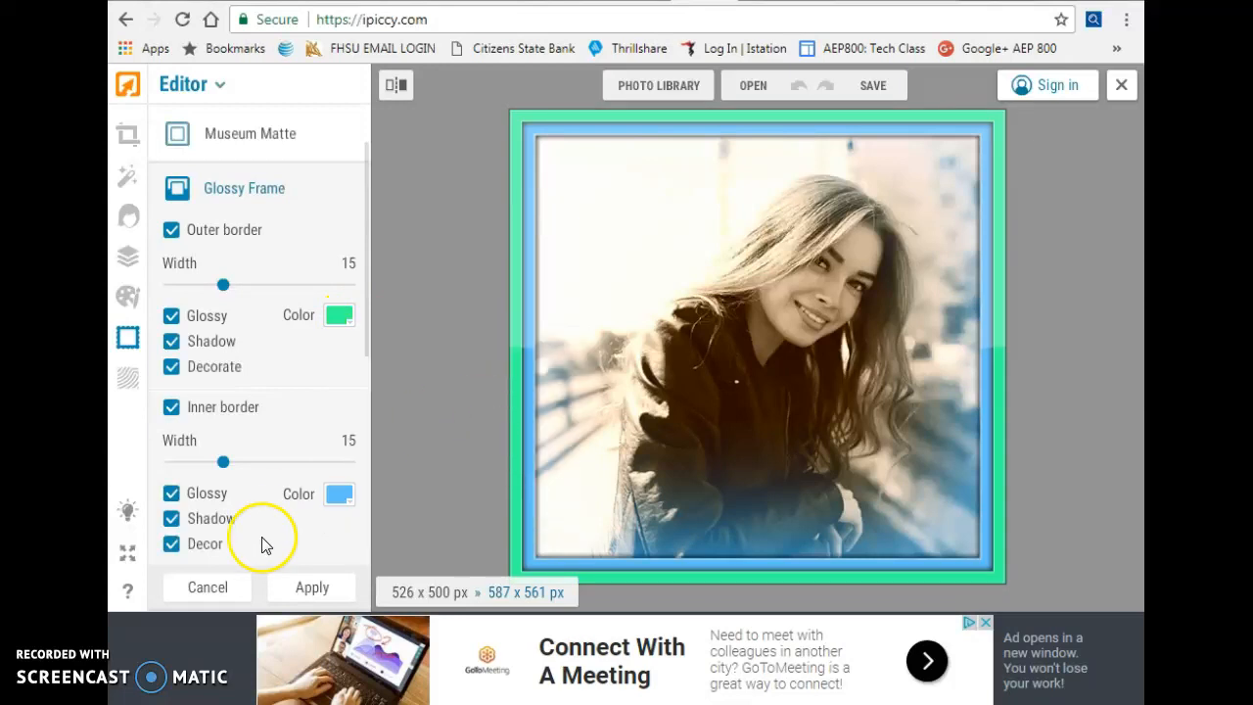
left_click(206, 586)
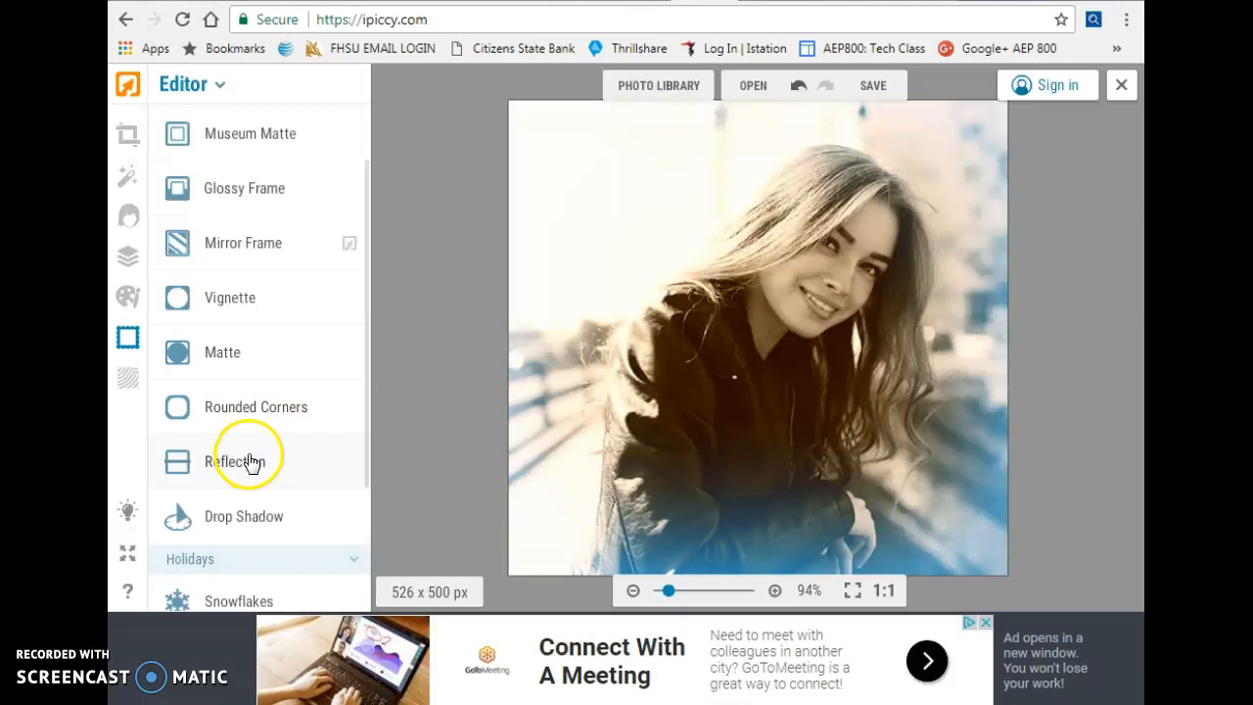
Step: Apply the Matte frame effect to the photo with size 50 and a reduced strength
left_click(239, 362)
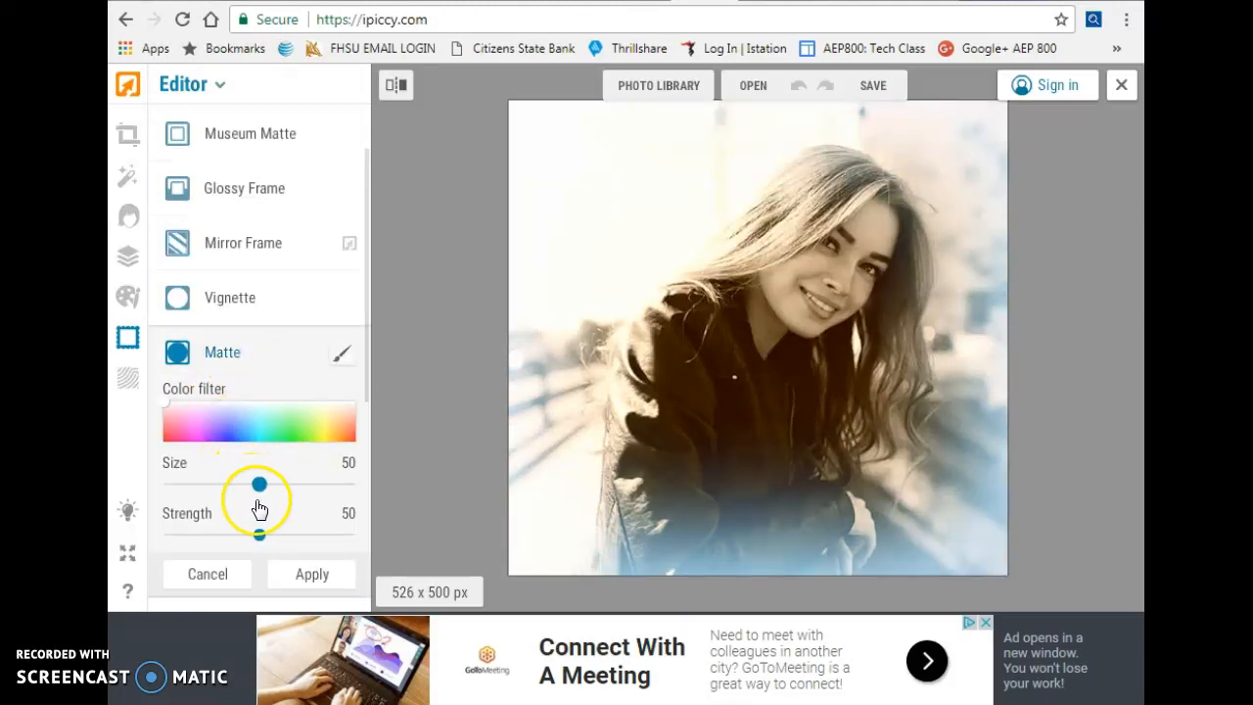
left_click_drag(261, 538, 205, 538)
left_click(284, 586)
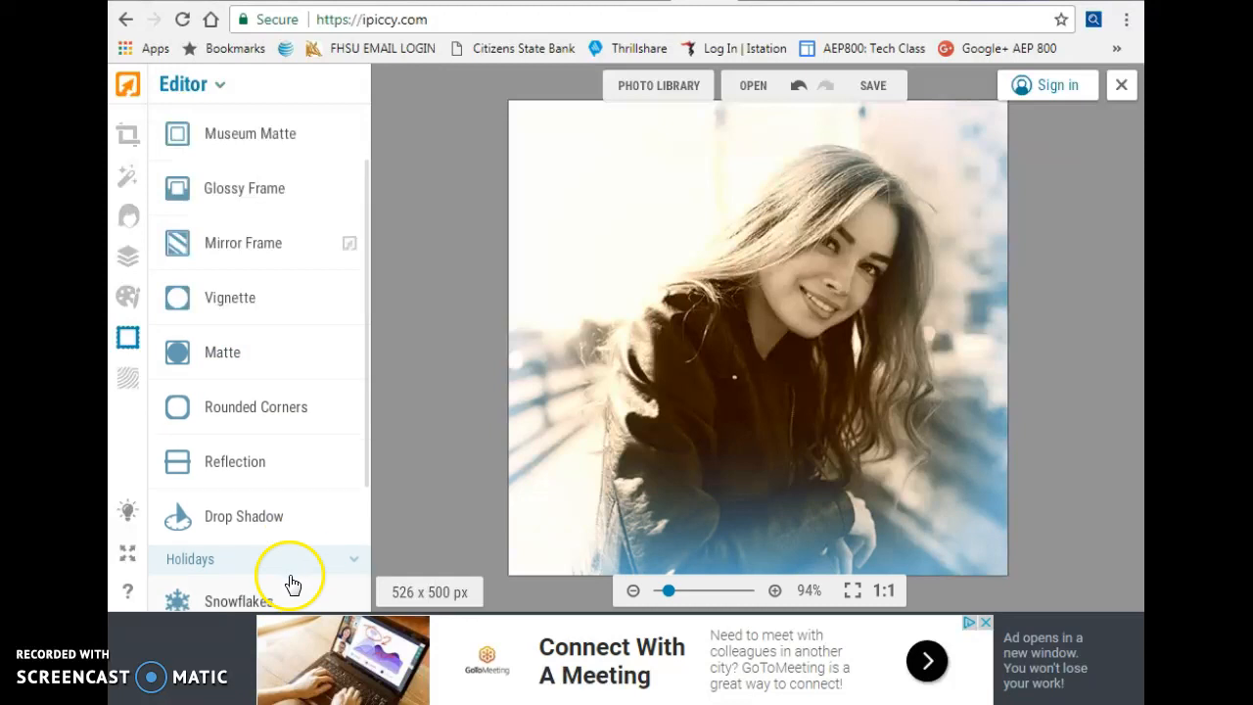
Step: Compare the six Grunge textures on the photo and apply the third, brown one with dark edges, using Multiply blending and 0% fade
left_click(126, 382)
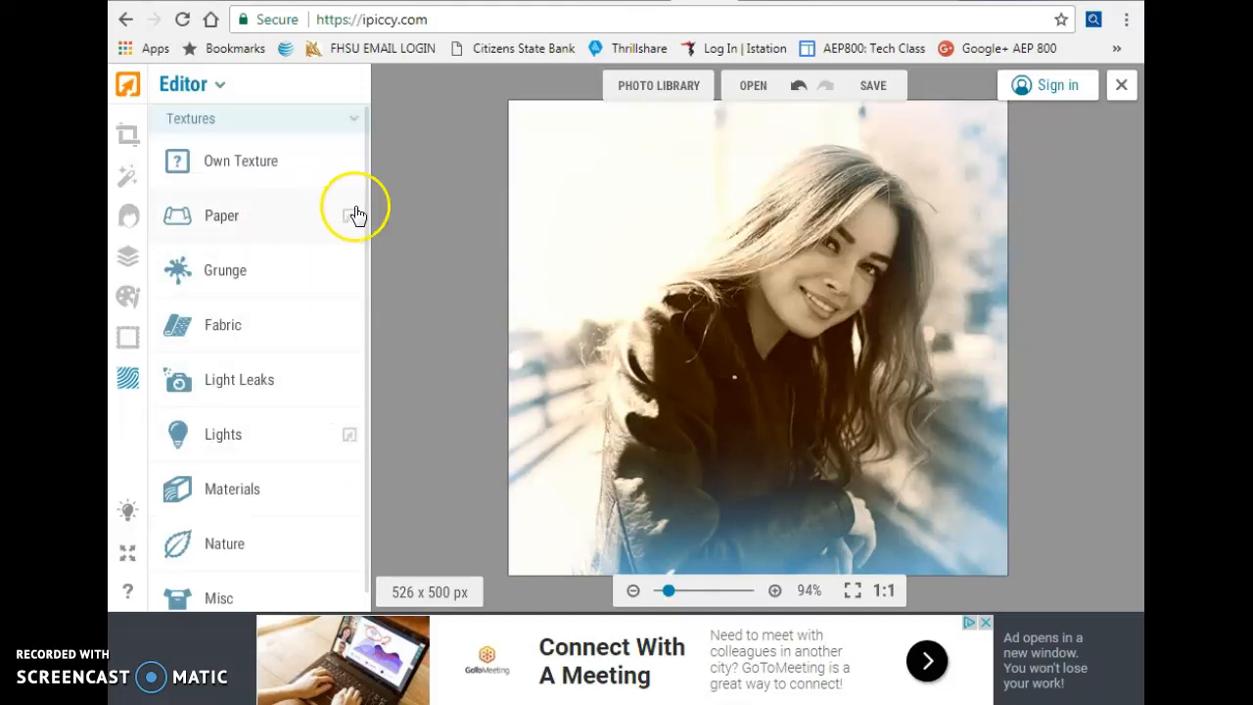
left_click(303, 273)
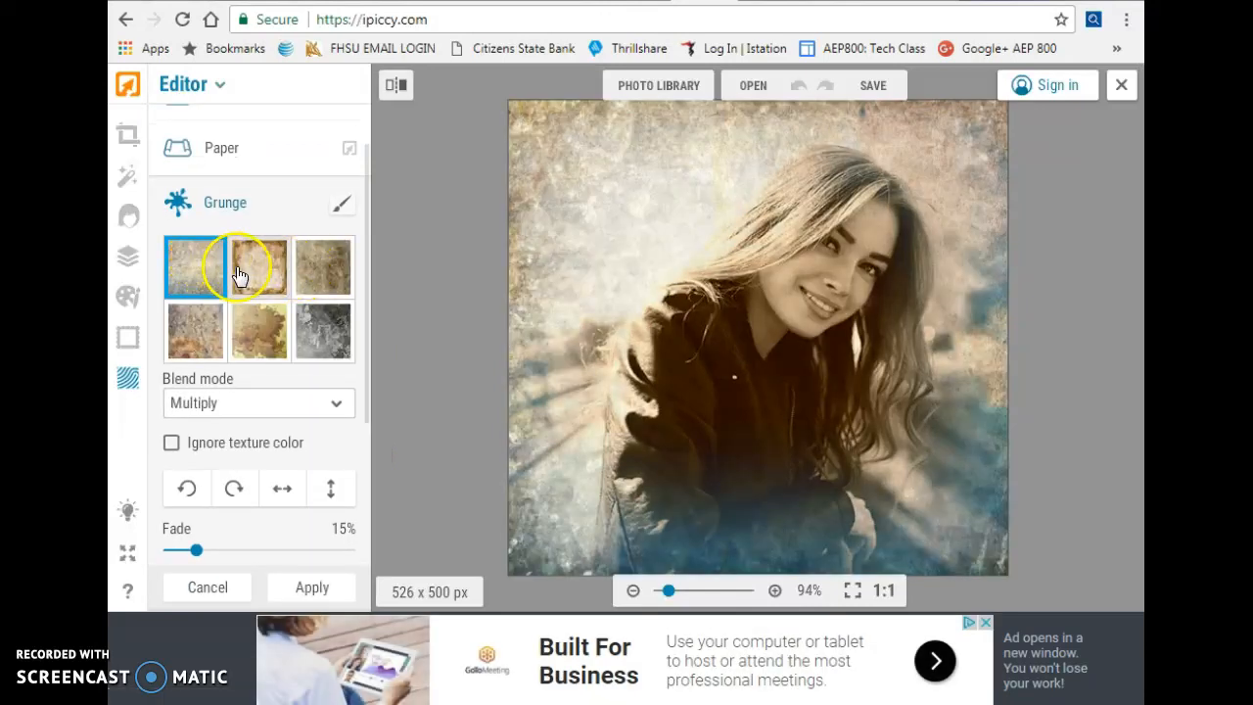
left_click(241, 274)
left_click(316, 276)
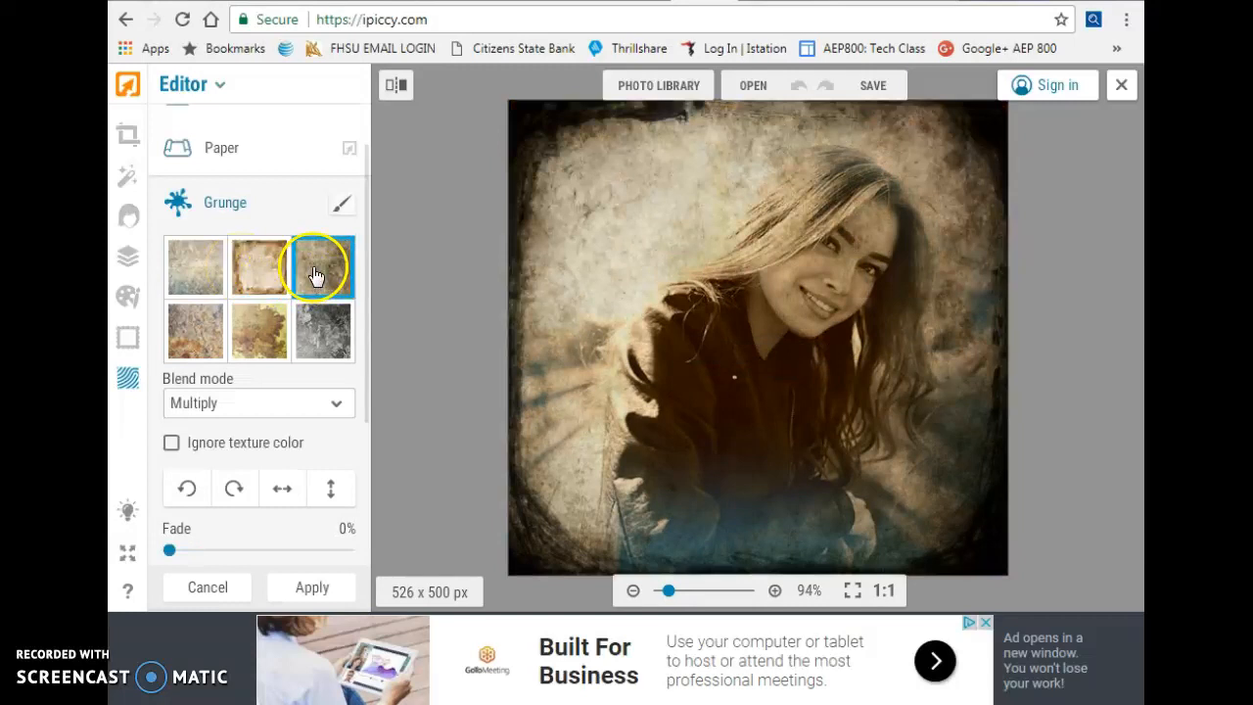
left_click(196, 329)
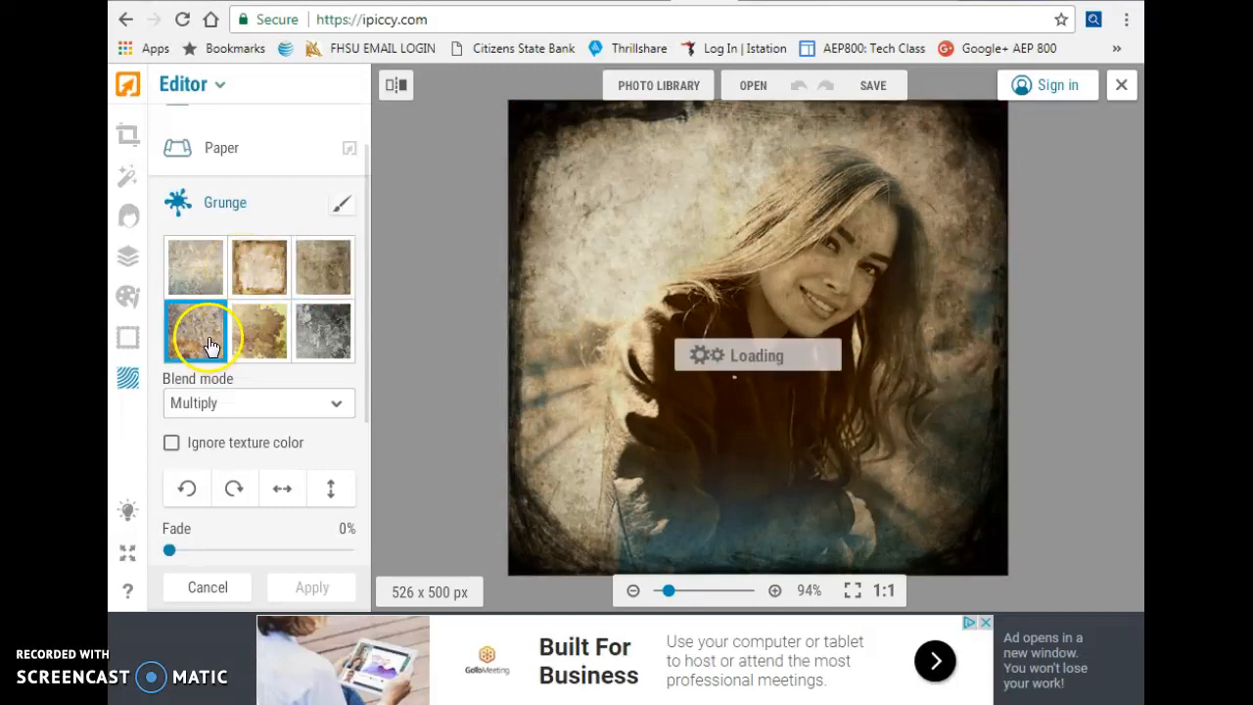
left_click(255, 350)
left_click(337, 337)
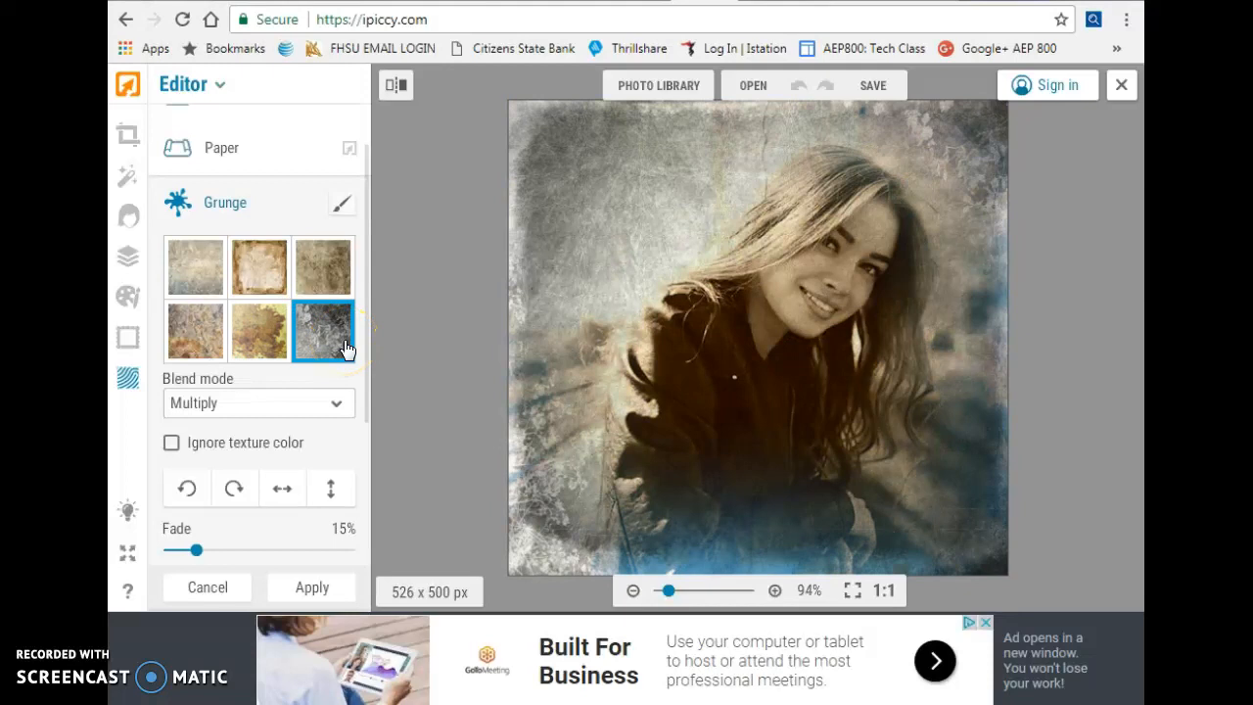
left_click(328, 270)
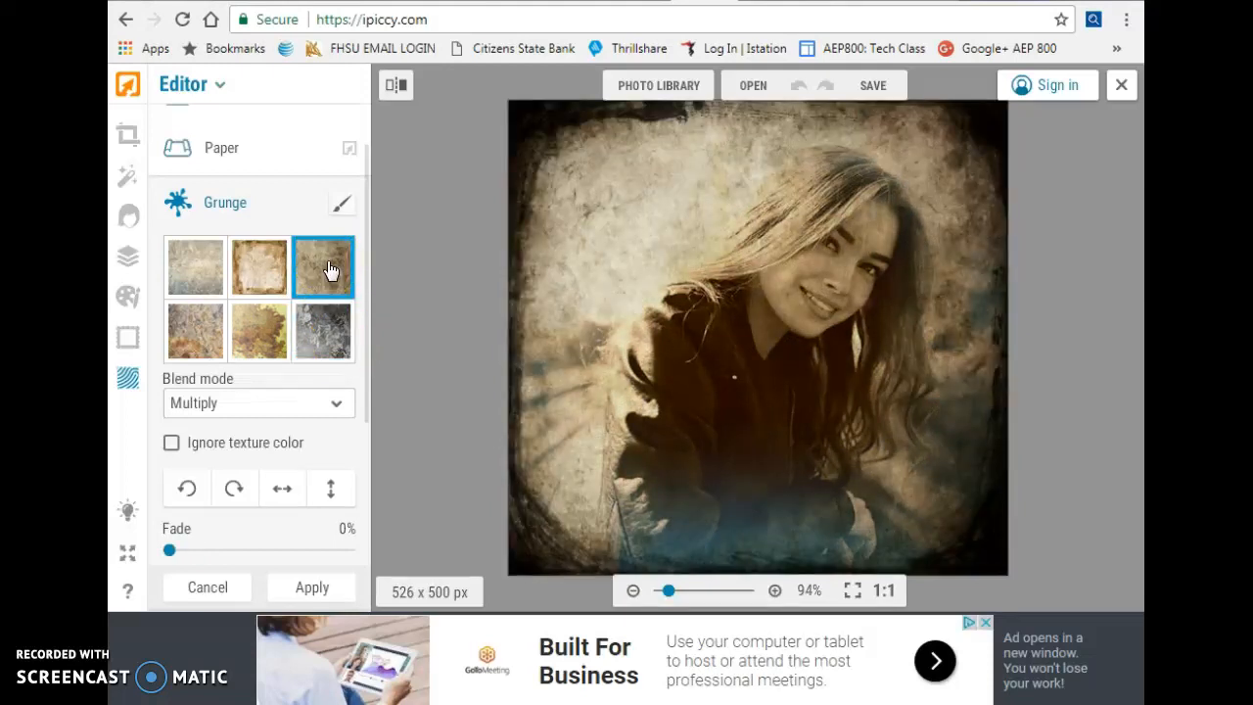
left_click(321, 592)
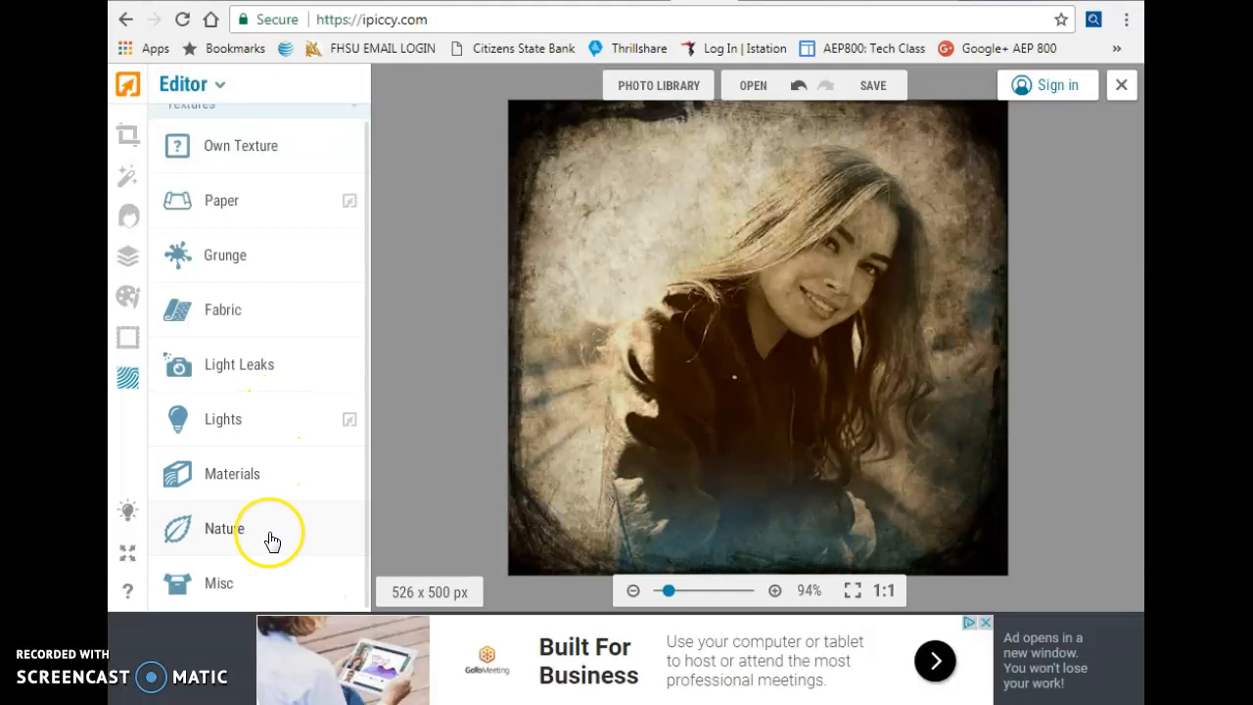
Step: Preview all six Light Leaks textures on the photo in Screen blend mode and discard the effect
left_click(252, 364)
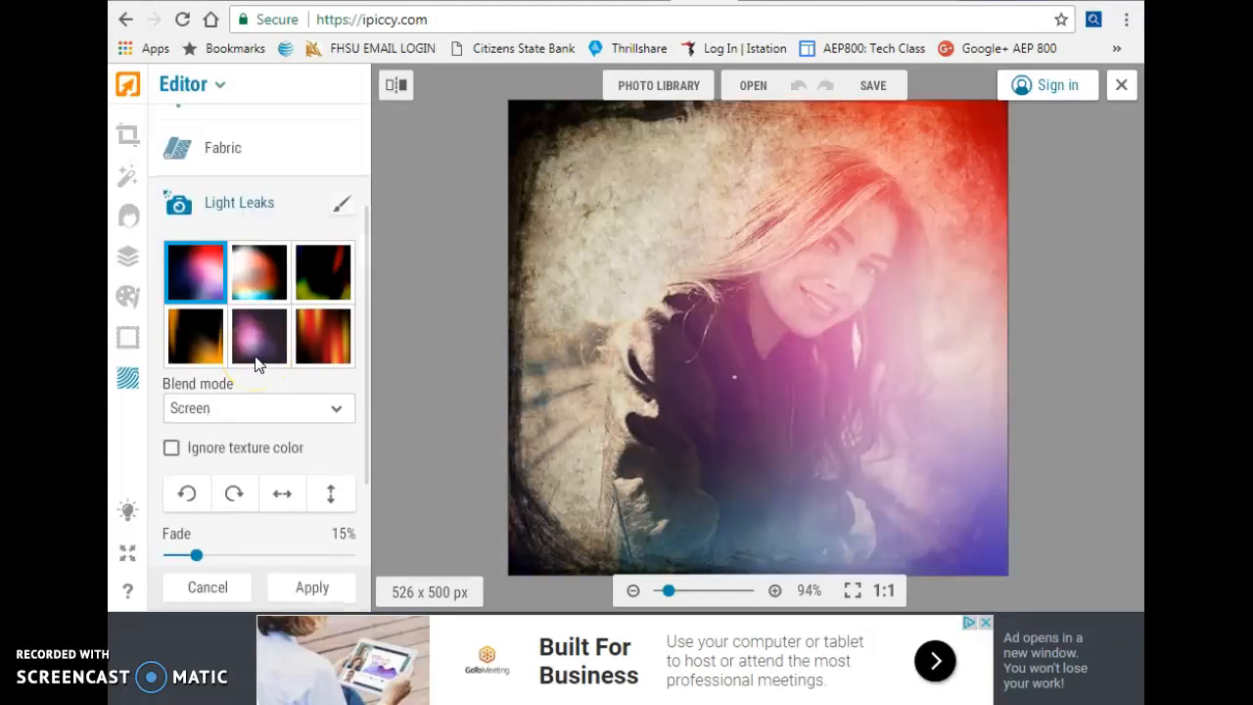
left_click(259, 270)
left_click(333, 282)
left_click(193, 335)
left_click(262, 347)
left_click(331, 343)
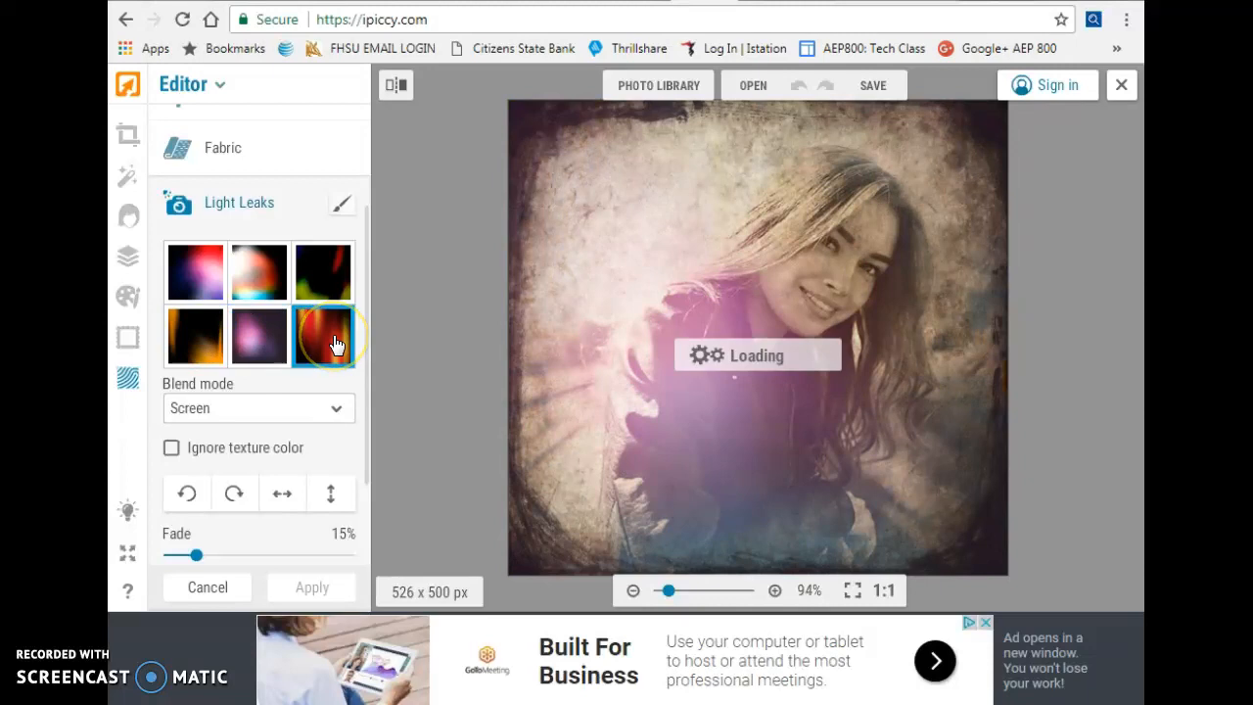
left_click(225, 592)
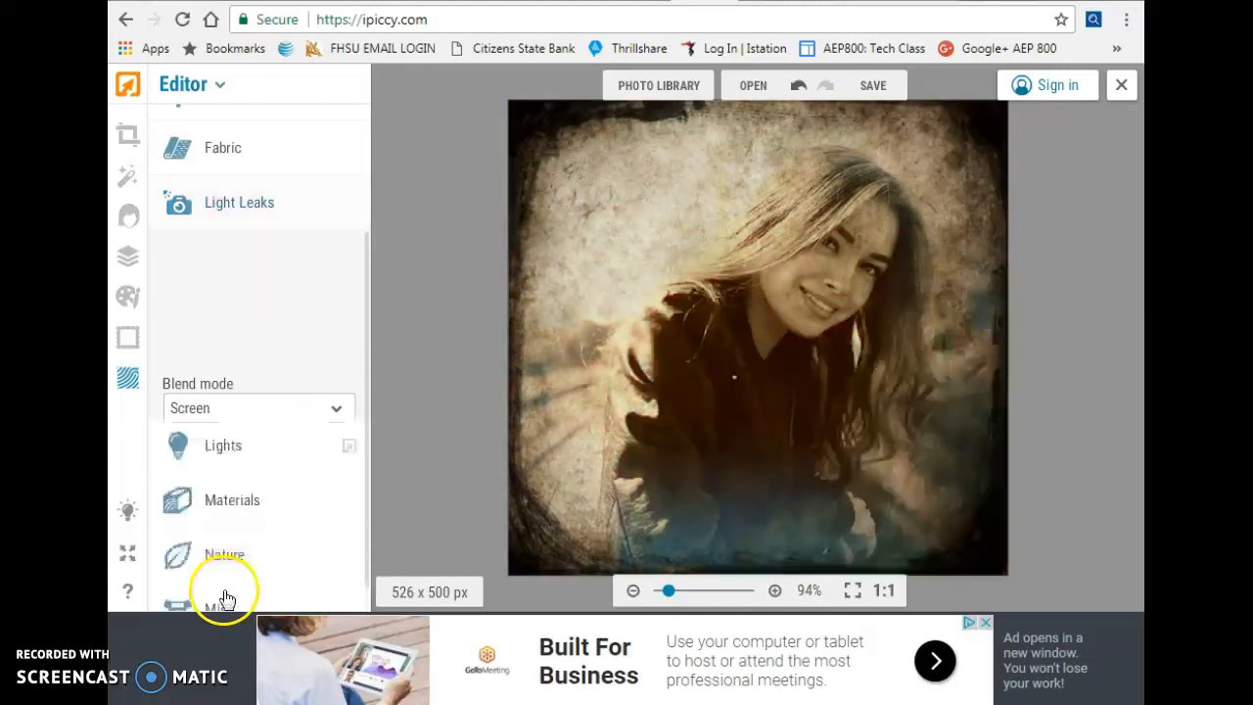
Step: Preview the six Nature textures on the photo, from grass to clouds, and discard the effect
left_click(227, 555)
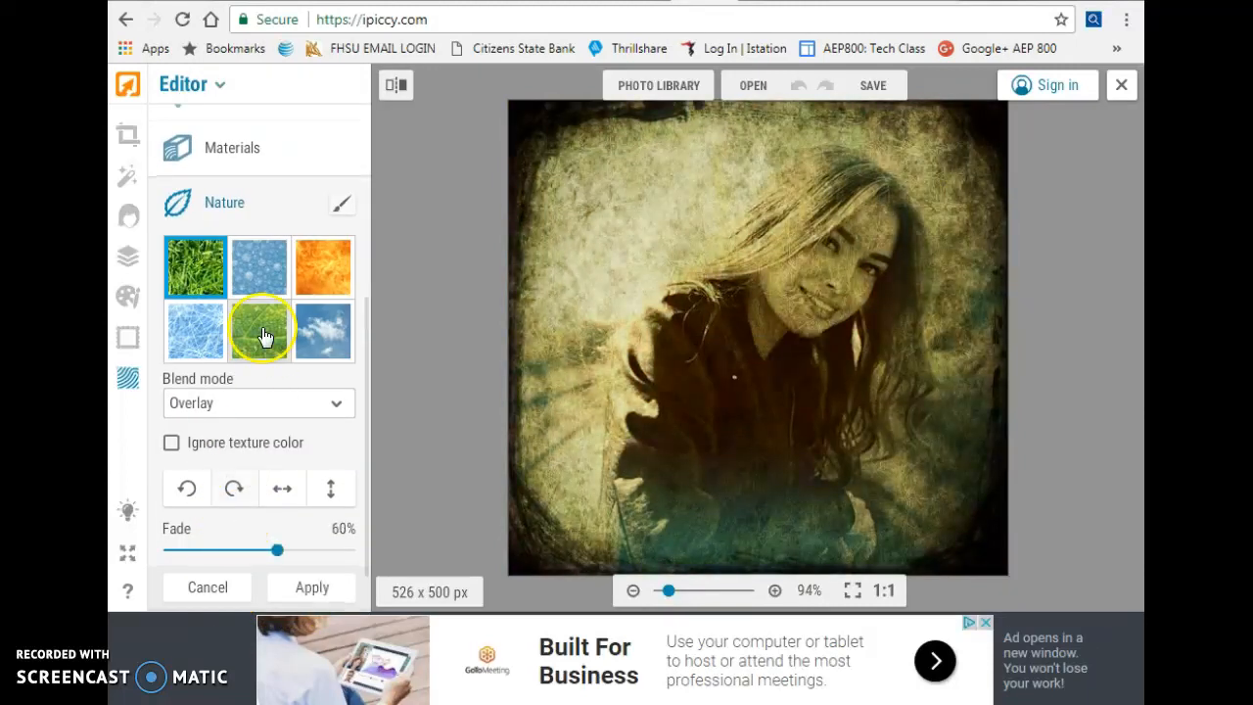
left_click(257, 262)
left_click(349, 273)
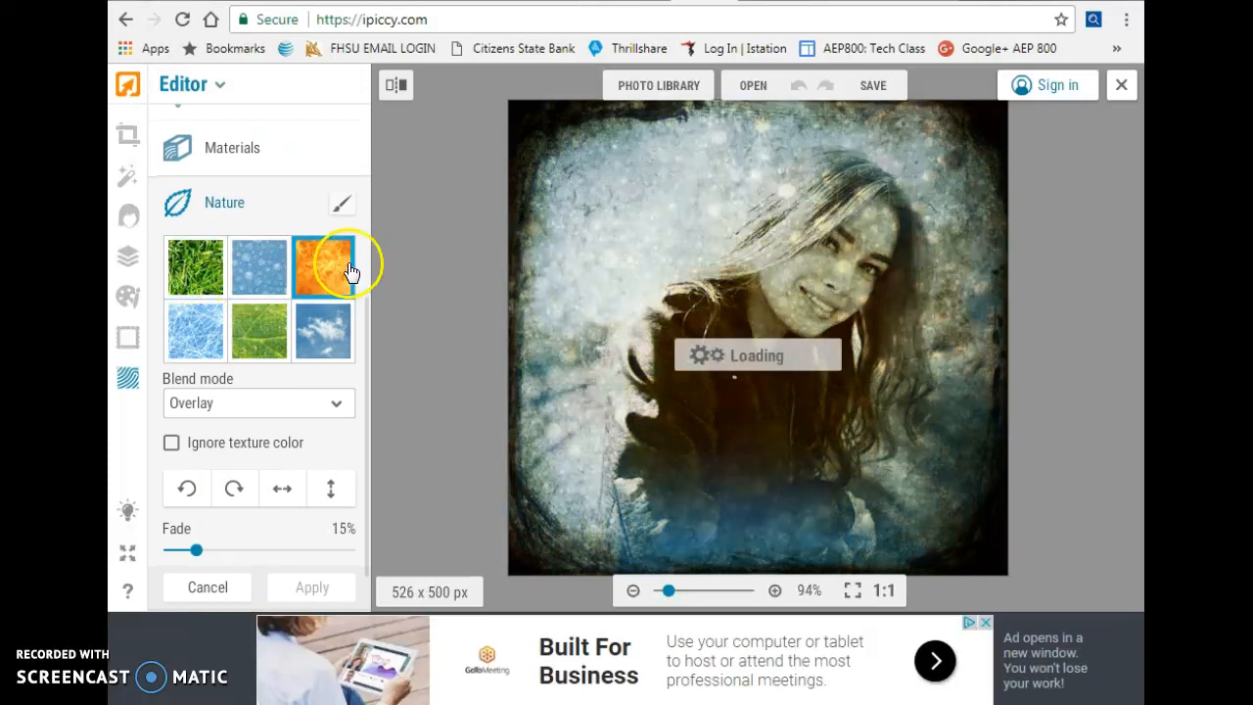
left_click(196, 330)
left_click(260, 345)
left_click(332, 344)
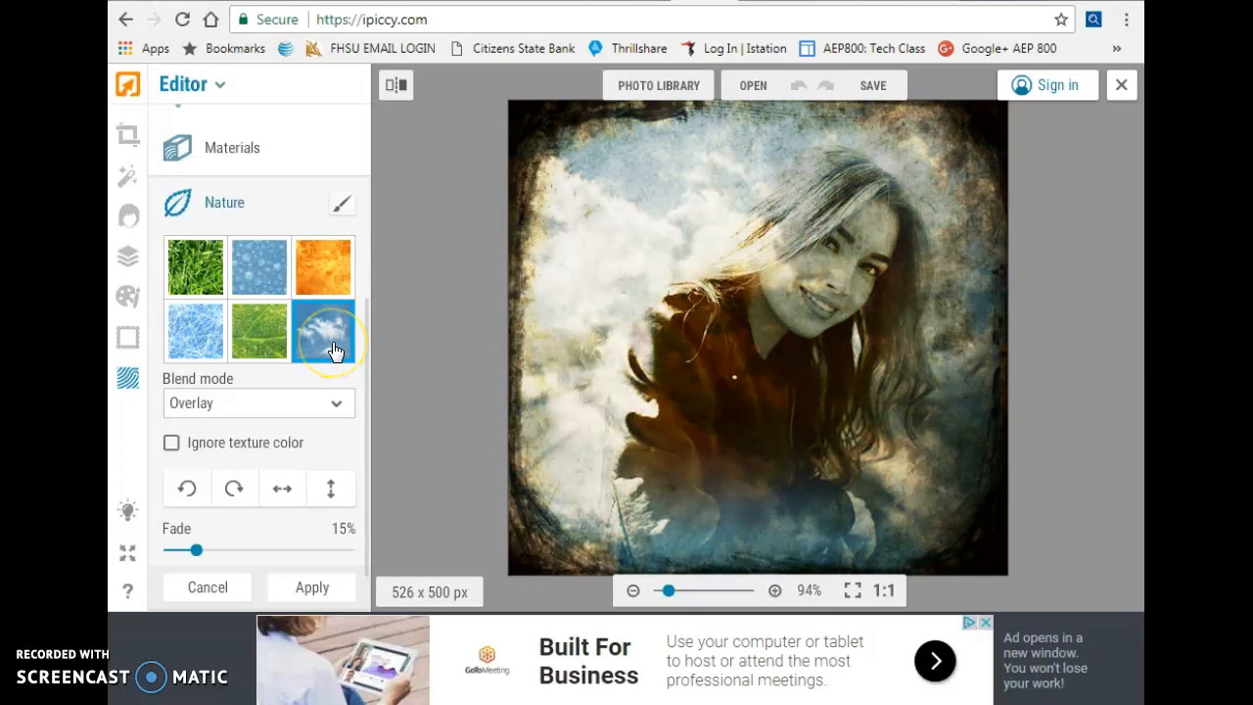
left_click(221, 589)
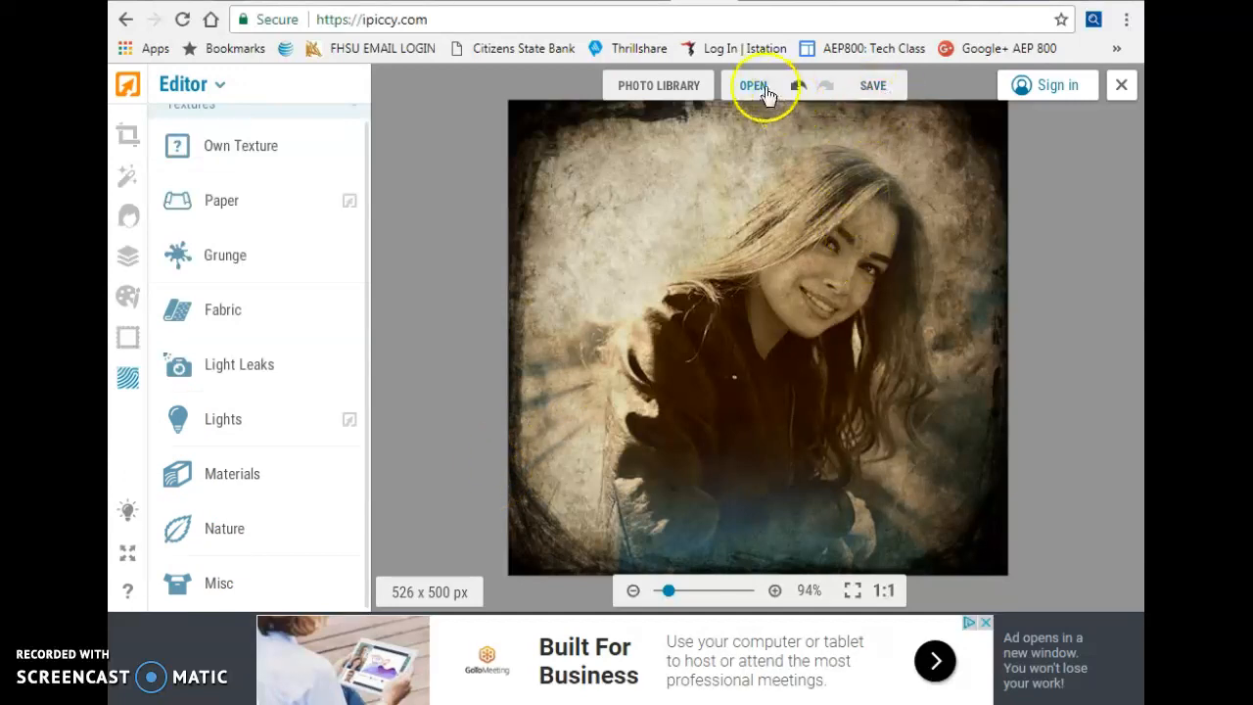
Step: Open the choice of save destinations for the edited photo
left_click(874, 88)
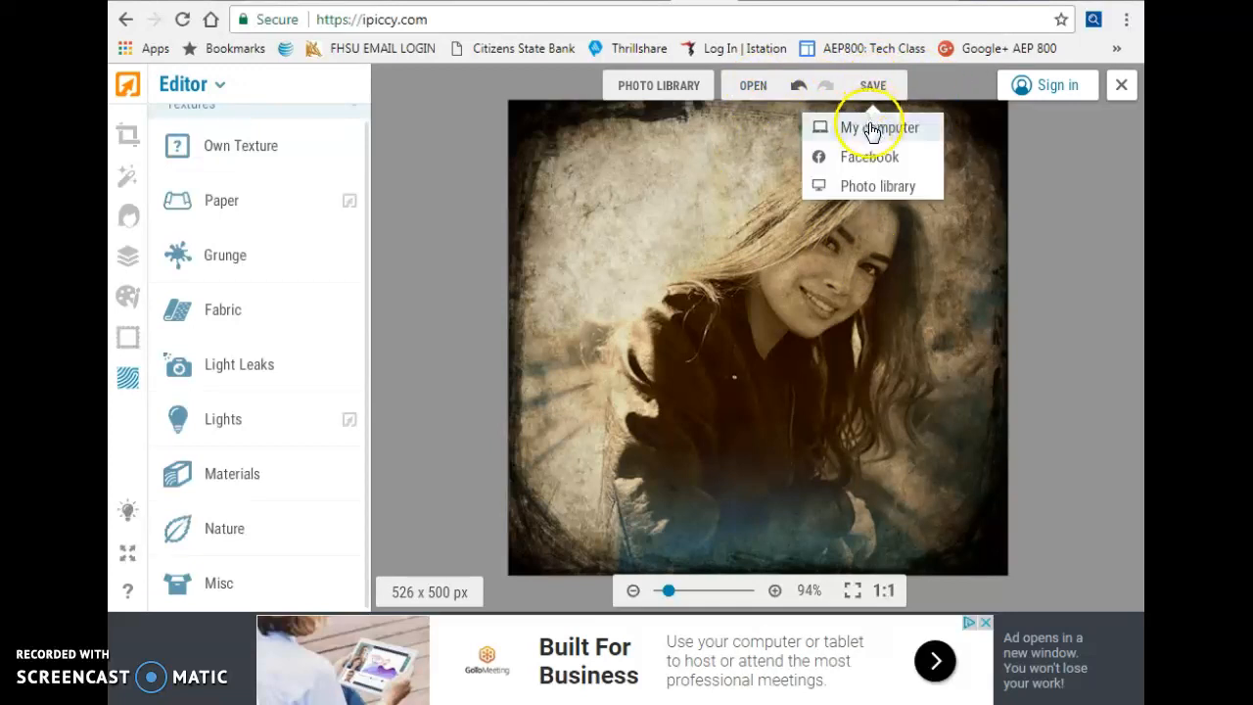